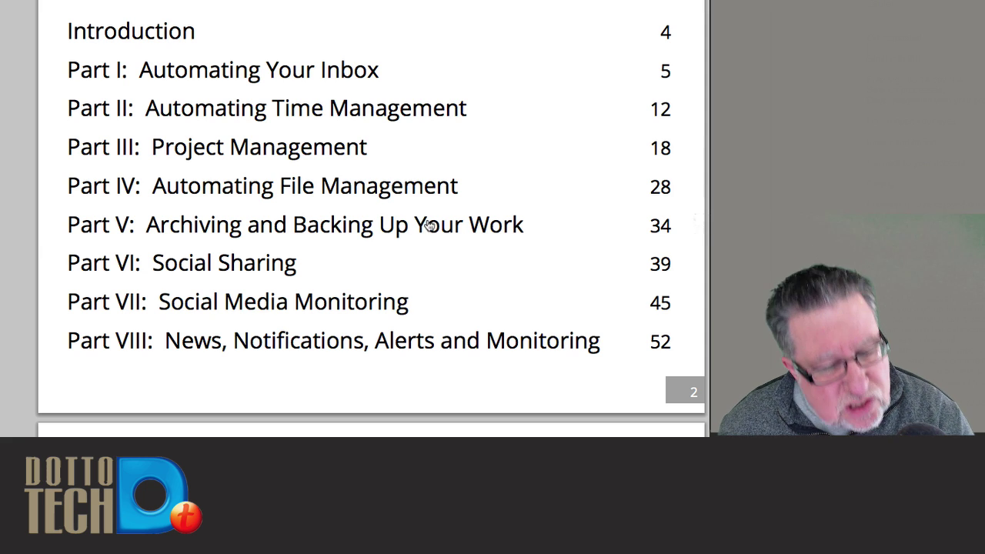
Look through the automation guide's table of contents and its section on creating tasks and to-dos from emails
{"action": "scroll", "coordinate": [423, 254], "scroll_direction": "down", "scroll_amount": 3}
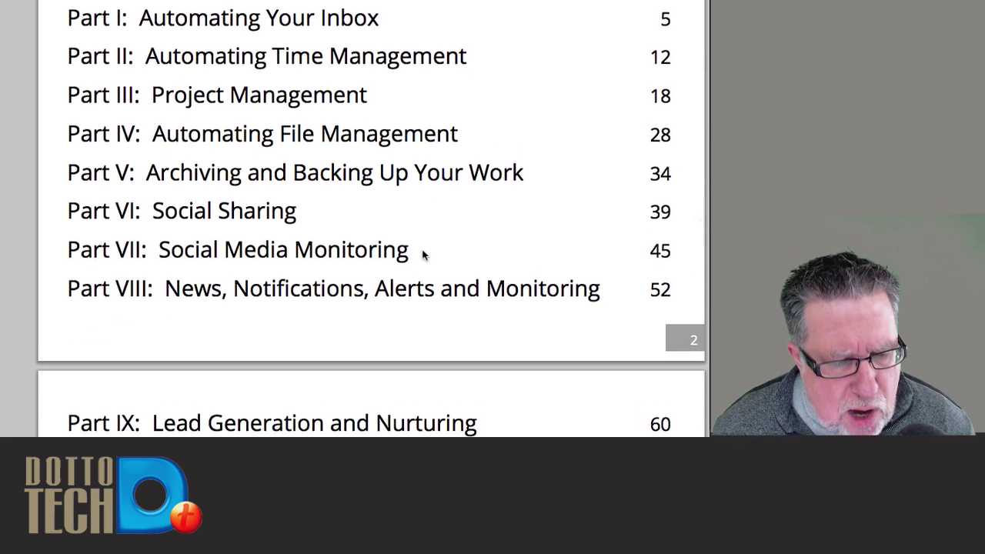
{"action": "scroll", "coordinate": [423, 255], "scroll_direction": "down", "scroll_amount": 3}
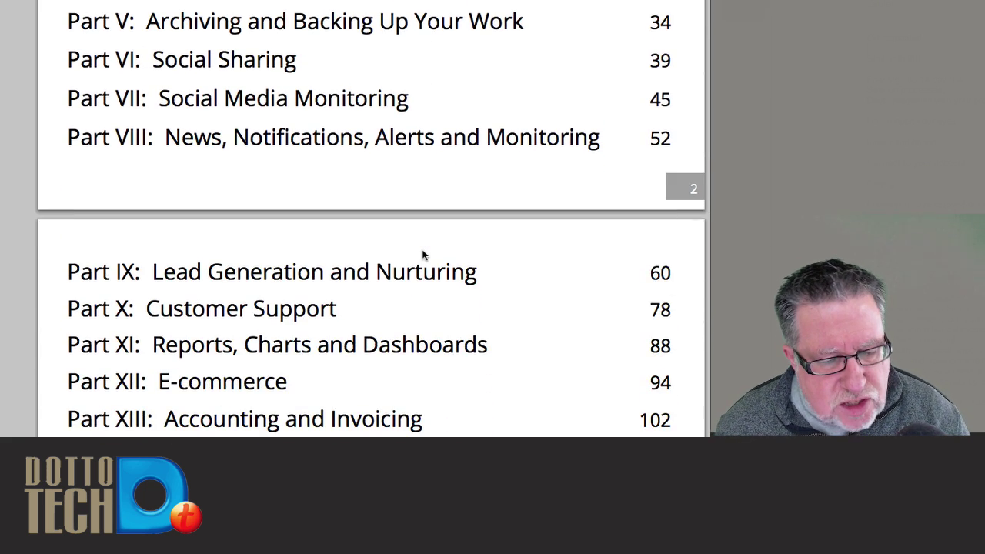
{"action": "scroll", "coordinate": [423, 255], "scroll_direction": "down", "scroll_amount": 2}
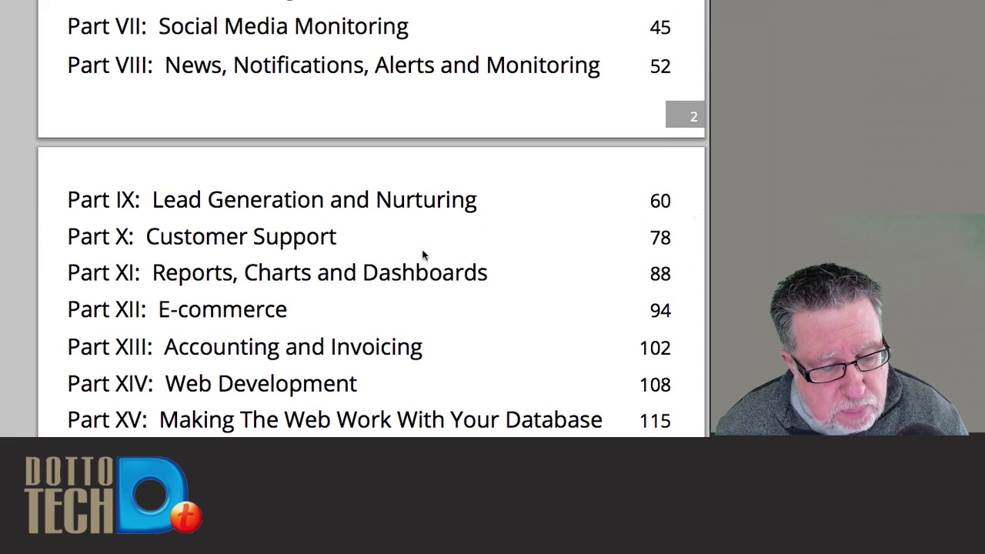
{"action": "scroll", "coordinate": [423, 255], "scroll_direction": "down", "scroll_amount": 1}
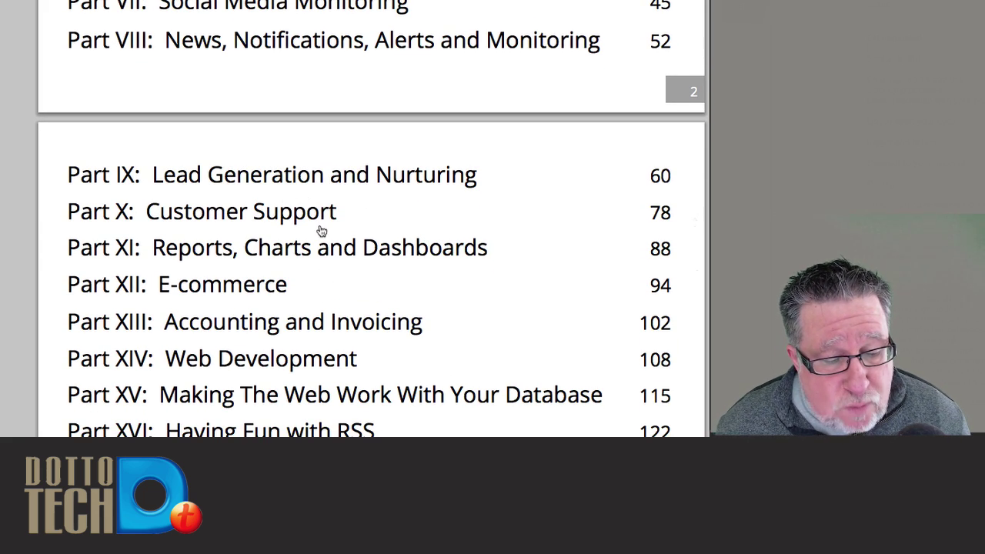
{"action": "scroll", "coordinate": [340, 275], "scroll_direction": "down", "scroll_amount": 6}
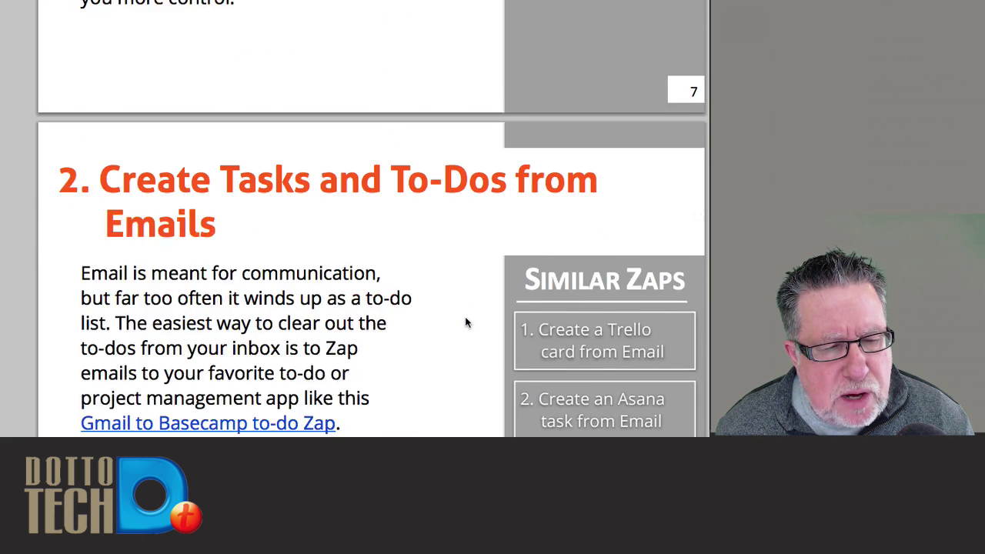
{"action": "scroll", "coordinate": [465, 317], "scroll_direction": "down", "scroll_amount": 5}
{"action": "scroll", "coordinate": [465, 322], "scroll_direction": "down", "scroll_amount": 1}
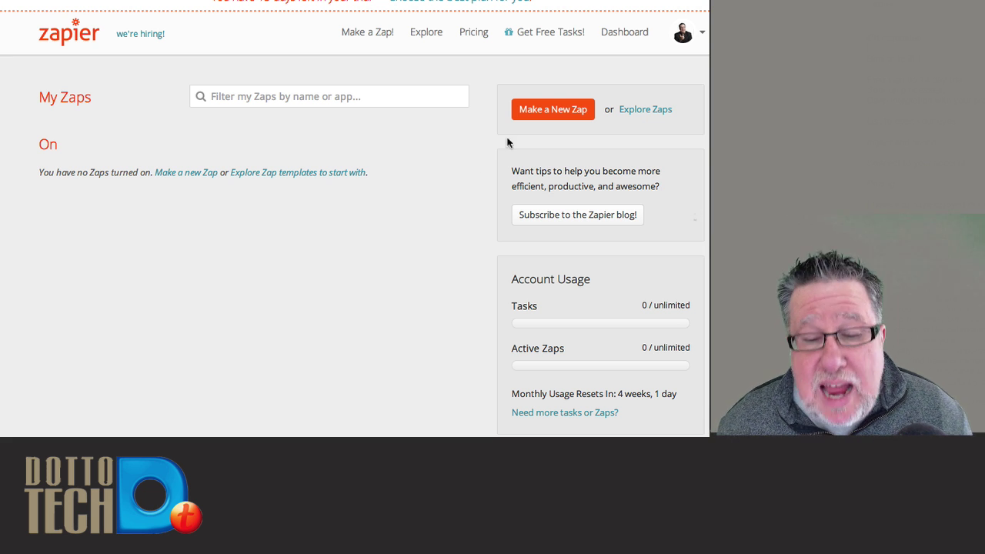
Start a new Zap and open the choice of trigger apps
{"action": "left_click", "coordinate": [553, 110]}
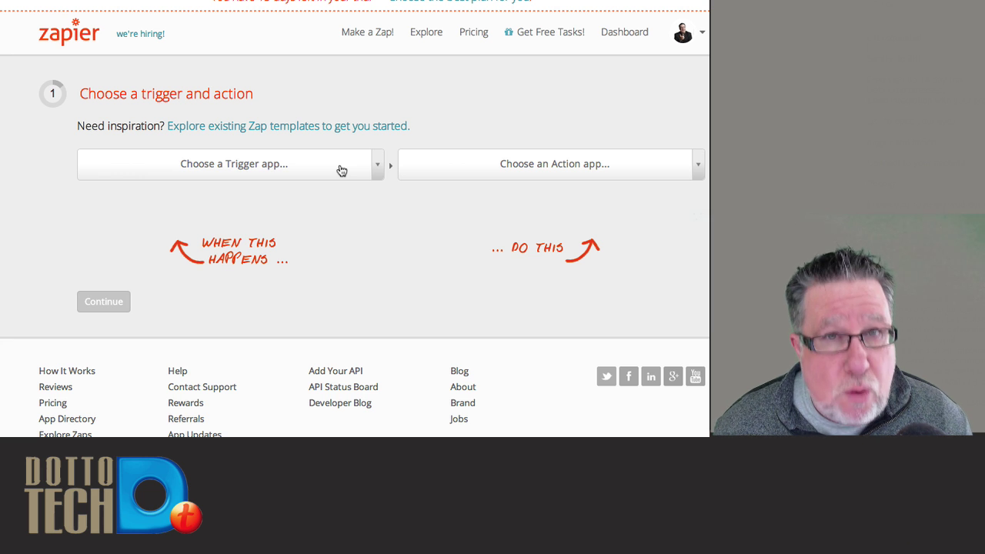
{"action": "left_click", "coordinate": [341, 168]}
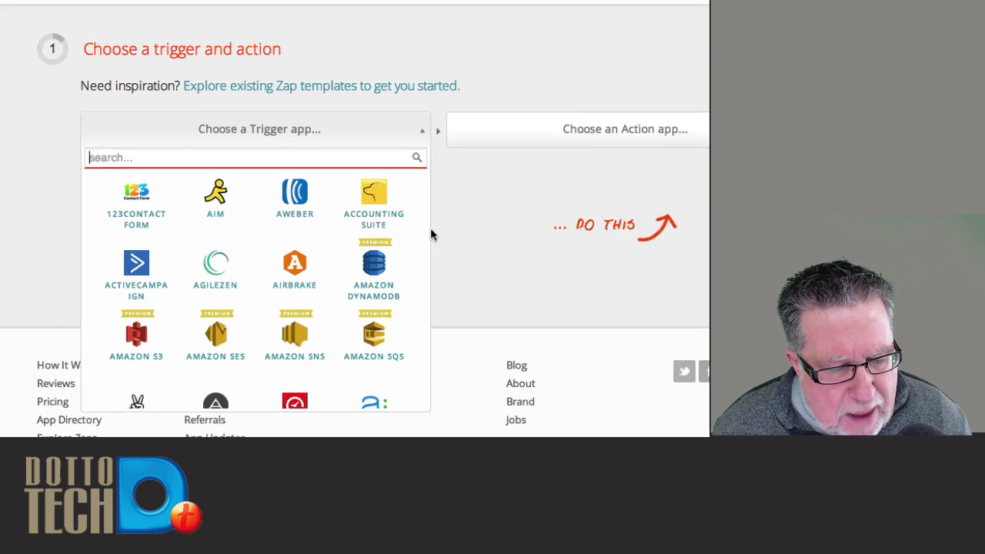
Browse the available trigger apps to see which services can start a Zap
{"action": "scroll", "coordinate": [404, 370], "scroll_direction": "down", "scroll_amount": 2}
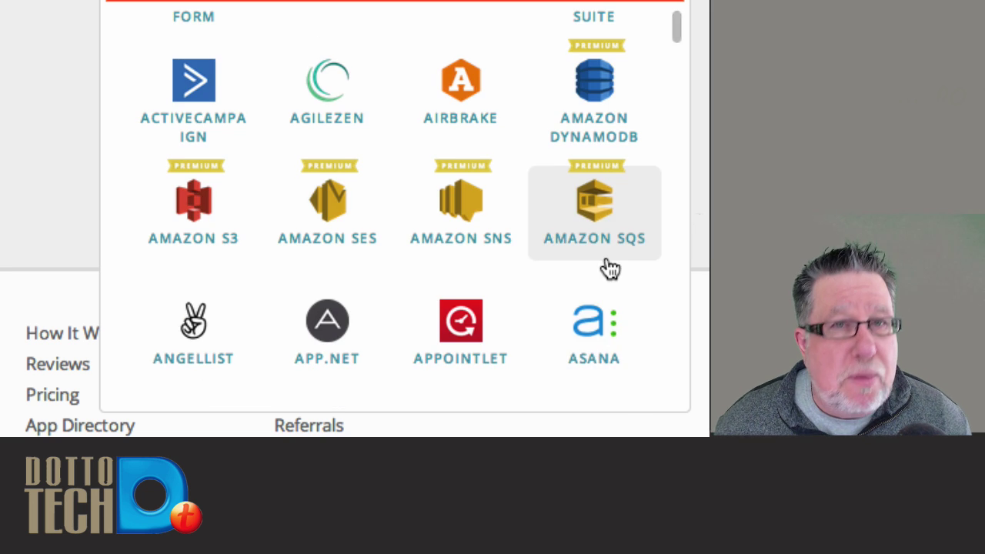
{"action": "scroll", "coordinate": [608, 266], "scroll_direction": "up", "scroll_amount": 1}
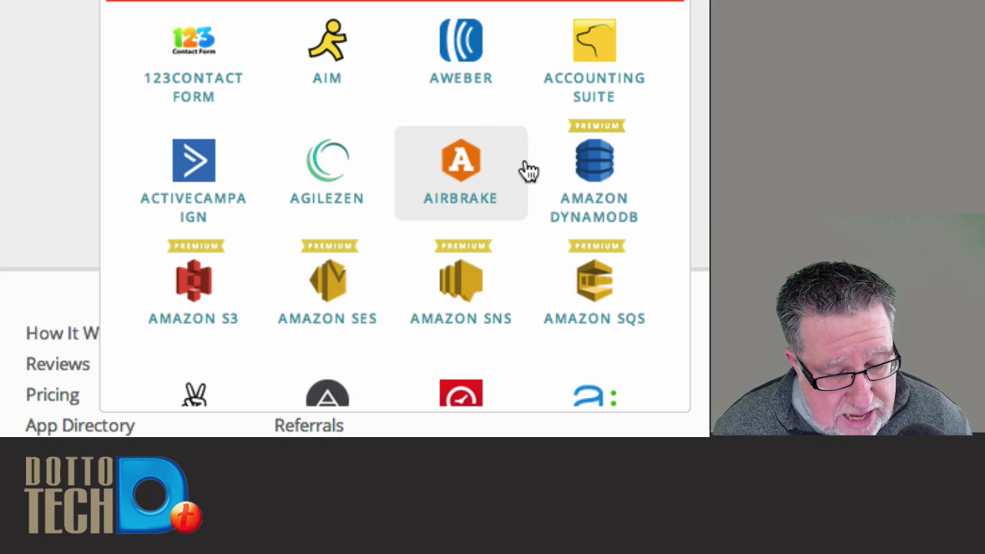
{"action": "scroll", "coordinate": [522, 191], "scroll_direction": "down", "scroll_amount": 2}
{"action": "scroll", "coordinate": [521, 191], "scroll_direction": "down", "scroll_amount": 2}
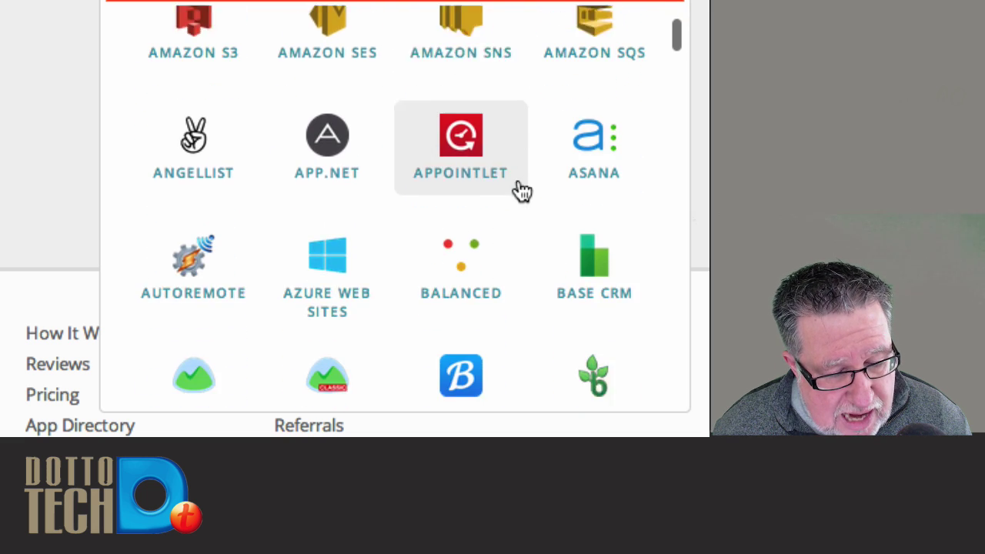
{"action": "scroll", "coordinate": [521, 187], "scroll_direction": "up", "scroll_amount": 4}
{"action": "scroll", "coordinate": [471, 283], "scroll_direction": "down", "scroll_amount": 4}
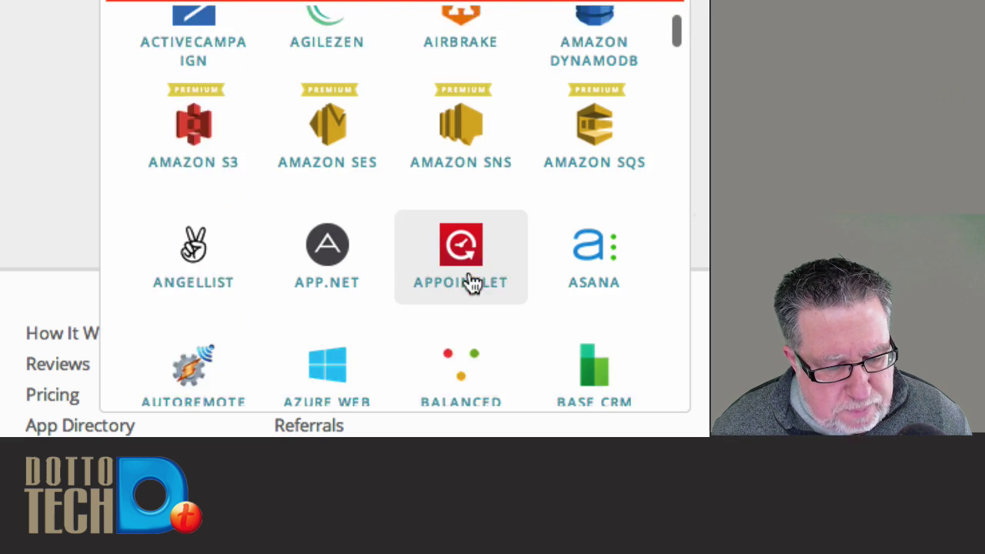
{"action": "scroll", "coordinate": [478, 279], "scroll_direction": "down", "scroll_amount": 1}
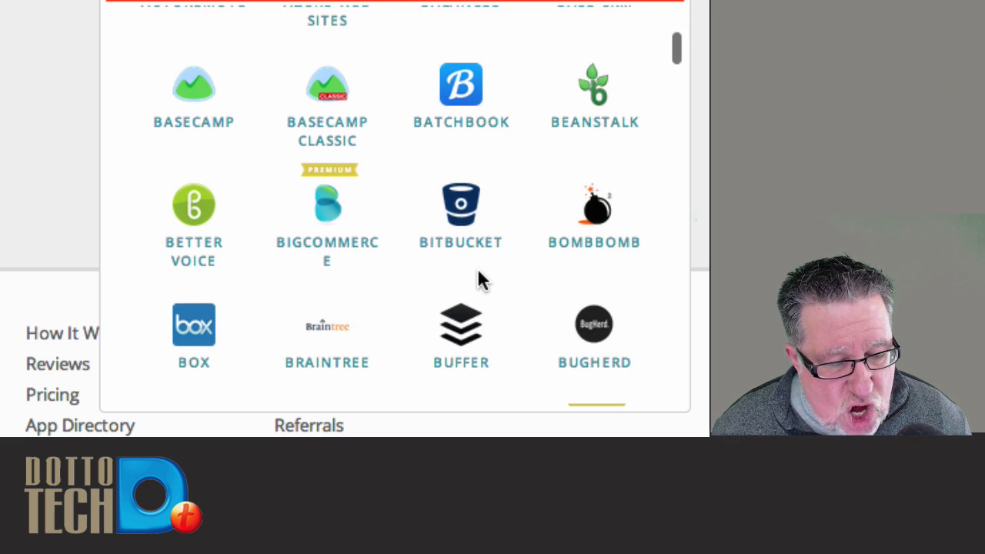
{"action": "scroll", "coordinate": [508, 262], "scroll_direction": "down", "scroll_amount": 1}
{"action": "scroll", "coordinate": [506, 261], "scroll_direction": "down", "scroll_amount": 2}
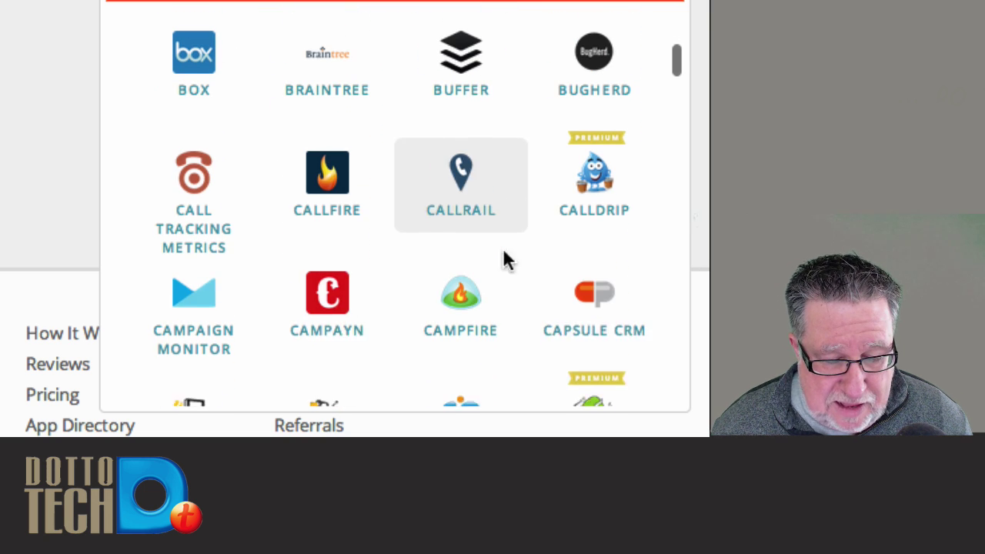
{"action": "scroll", "coordinate": [504, 261], "scroll_direction": "down", "scroll_amount": 1}
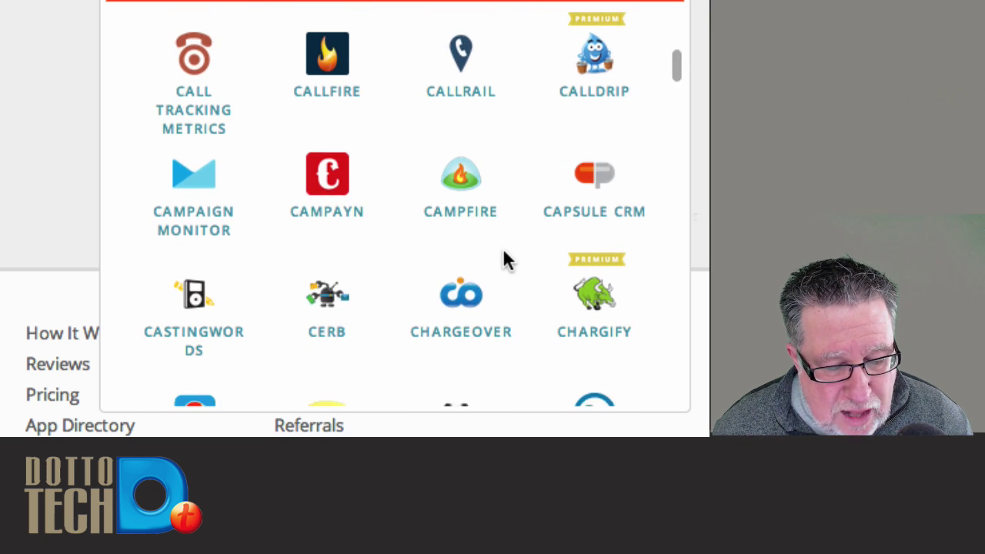
{"action": "scroll", "coordinate": [504, 261], "scroll_direction": "down", "scroll_amount": 3}
{"action": "scroll", "coordinate": [508, 261], "scroll_direction": "down", "scroll_amount": 2}
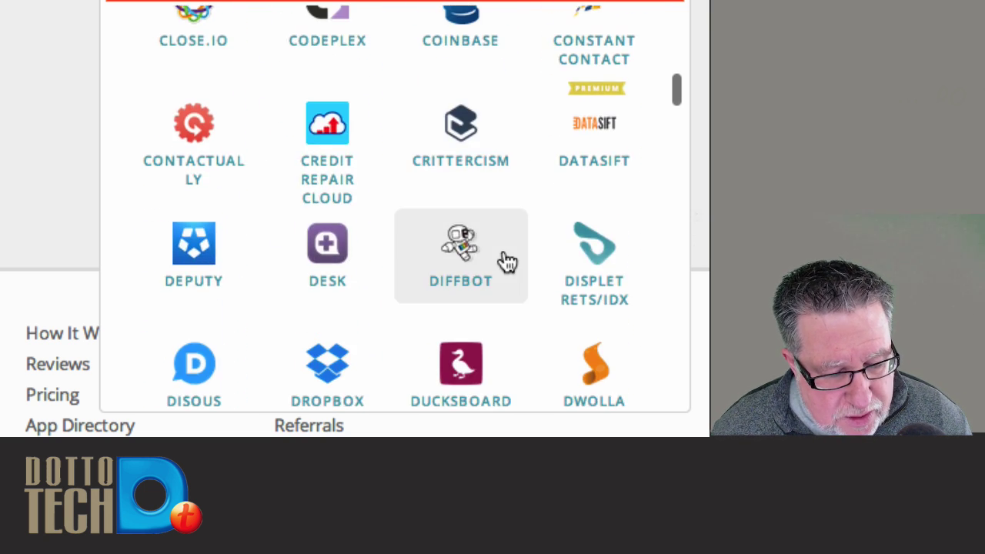
{"action": "scroll", "coordinate": [508, 262], "scroll_direction": "down", "scroll_amount": 2}
{"action": "scroll", "coordinate": [508, 262], "scroll_direction": "up", "scroll_amount": 3}
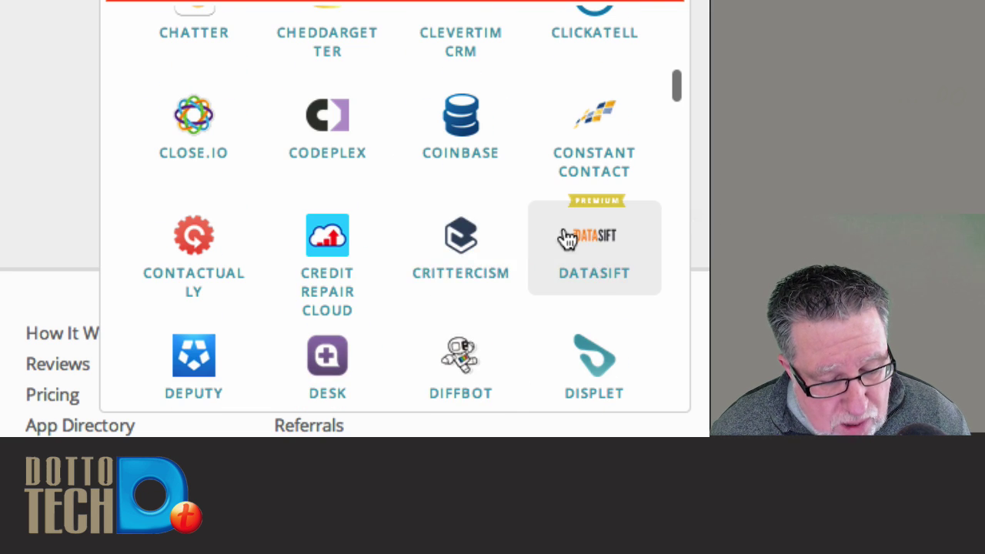
{"action": "scroll", "coordinate": [493, 269], "scroll_direction": "down", "scroll_amount": 2}
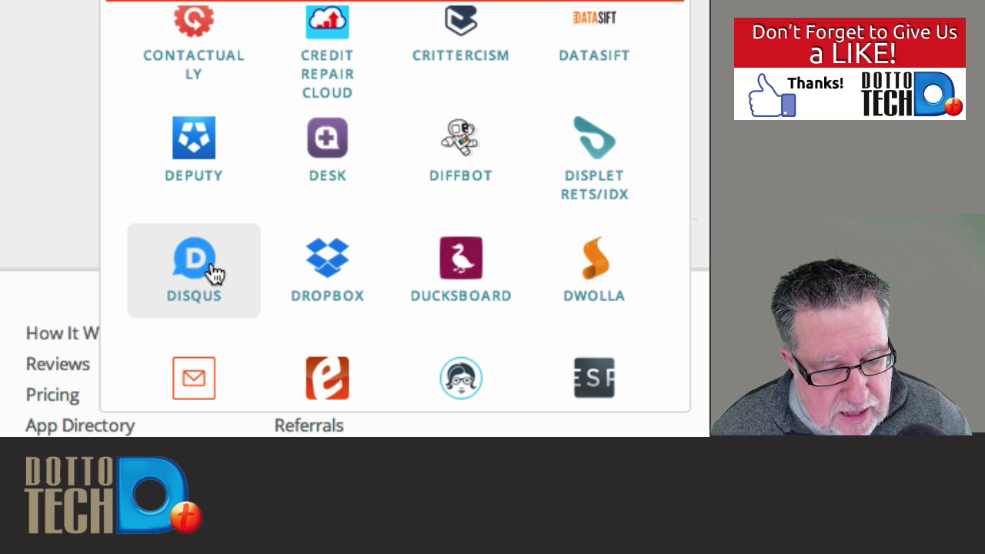
{"action": "scroll", "coordinate": [346, 269], "scroll_direction": "down", "scroll_amount": 3}
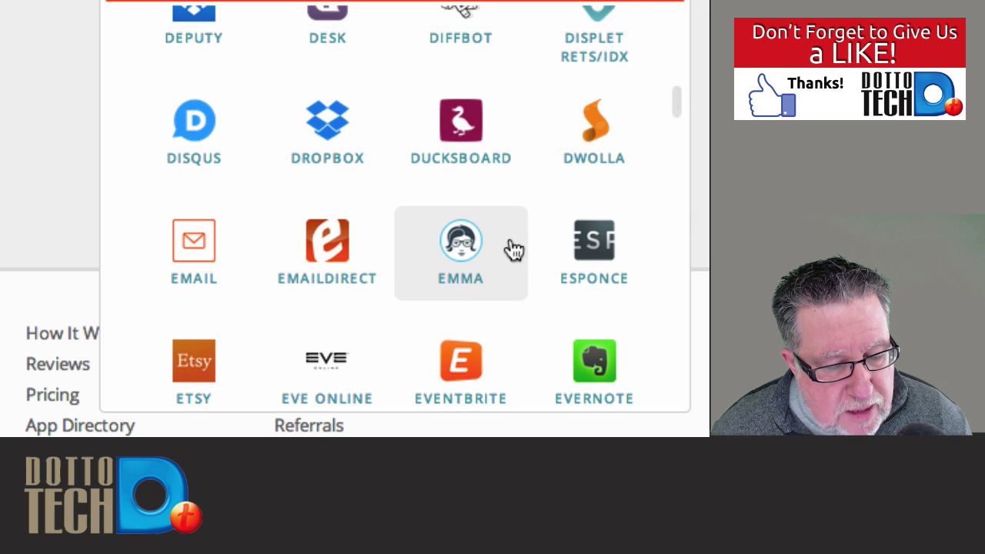
{"action": "scroll", "coordinate": [517, 248], "scroll_direction": "down", "scroll_amount": 3}
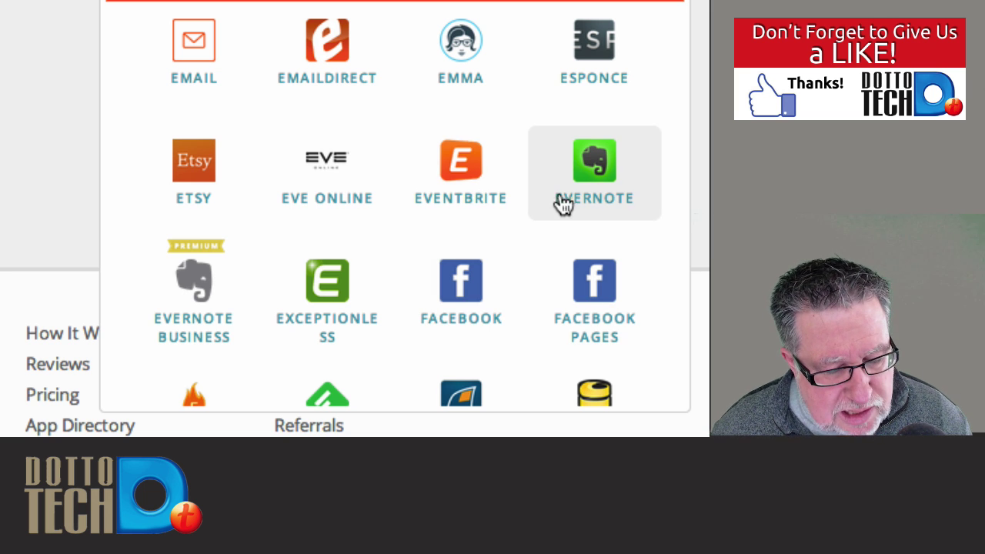
{"action": "scroll", "coordinate": [107, 354], "scroll_direction": "down", "scroll_amount": 1}
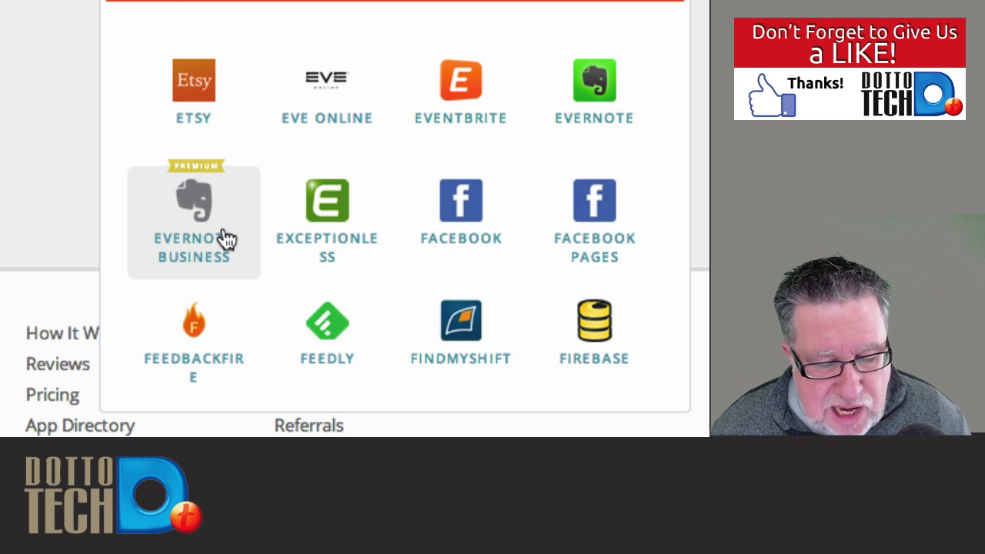
{"action": "scroll", "coordinate": [381, 314], "scroll_direction": "down", "scroll_amount": 3}
{"action": "scroll", "coordinate": [384, 314], "scroll_direction": "down", "scroll_amount": 10}
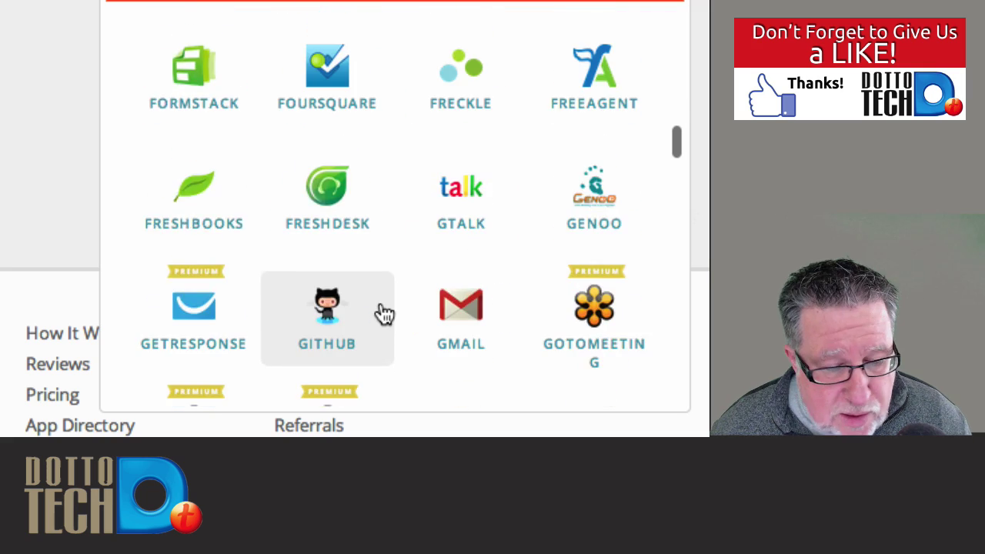
{"action": "scroll", "coordinate": [383, 314], "scroll_direction": "down", "scroll_amount": 8}
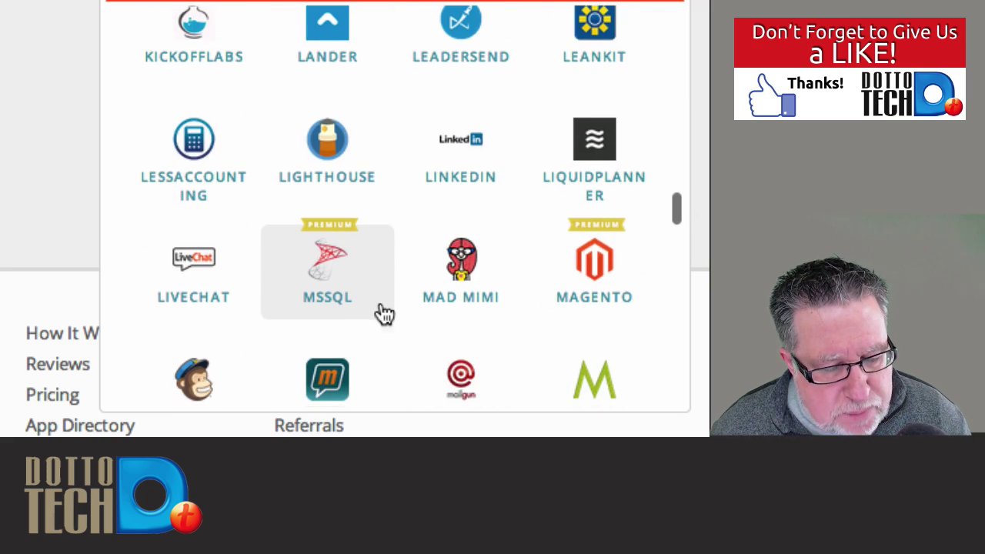
{"action": "scroll", "coordinate": [383, 314], "scroll_direction": "down", "scroll_amount": 9}
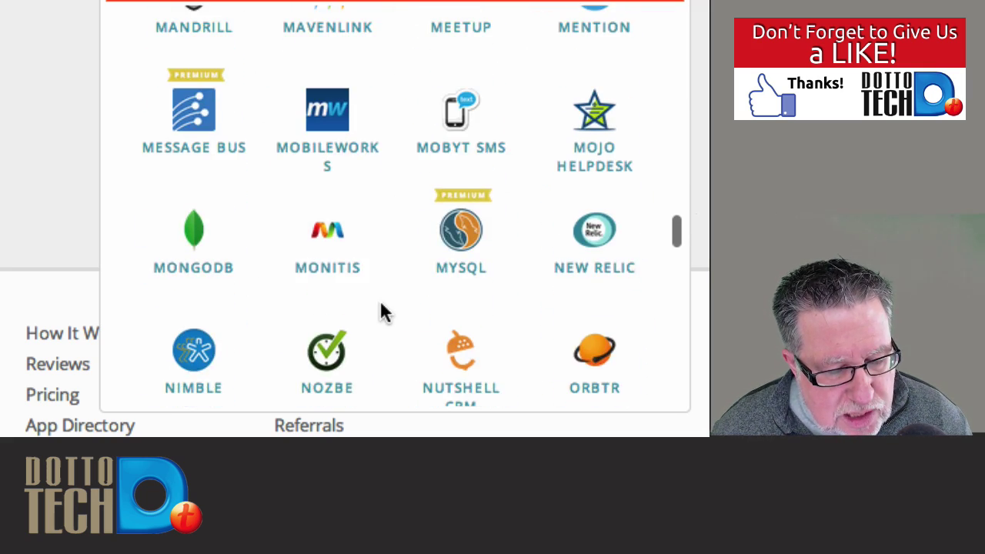
{"action": "scroll", "coordinate": [383, 314], "scroll_direction": "down", "scroll_amount": 3}
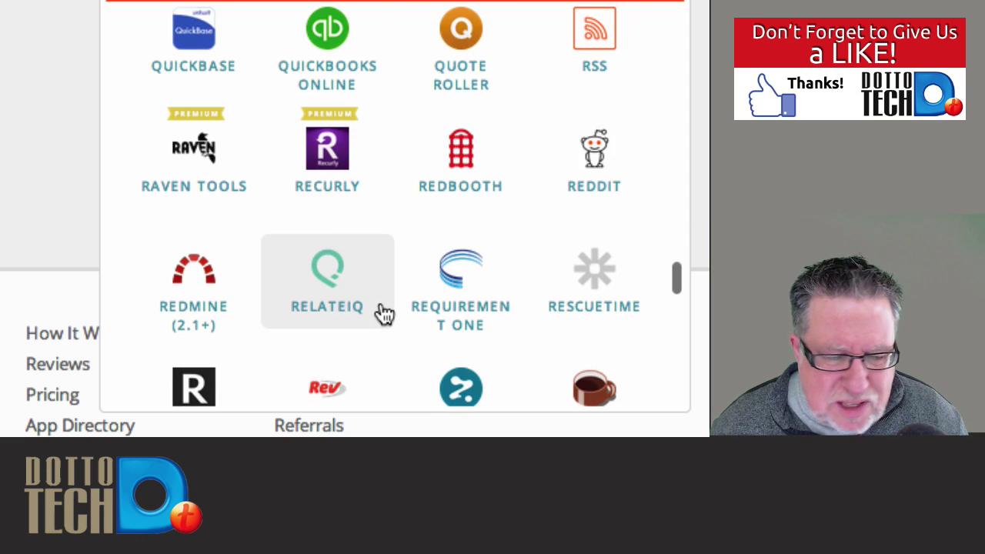
{"action": "scroll", "coordinate": [383, 314], "scroll_direction": "down", "scroll_amount": 3}
{"action": "scroll", "coordinate": [383, 314], "scroll_direction": "up", "scroll_amount": 4}
{"action": "scroll", "coordinate": [383, 314], "scroll_direction": "up", "scroll_amount": 1}
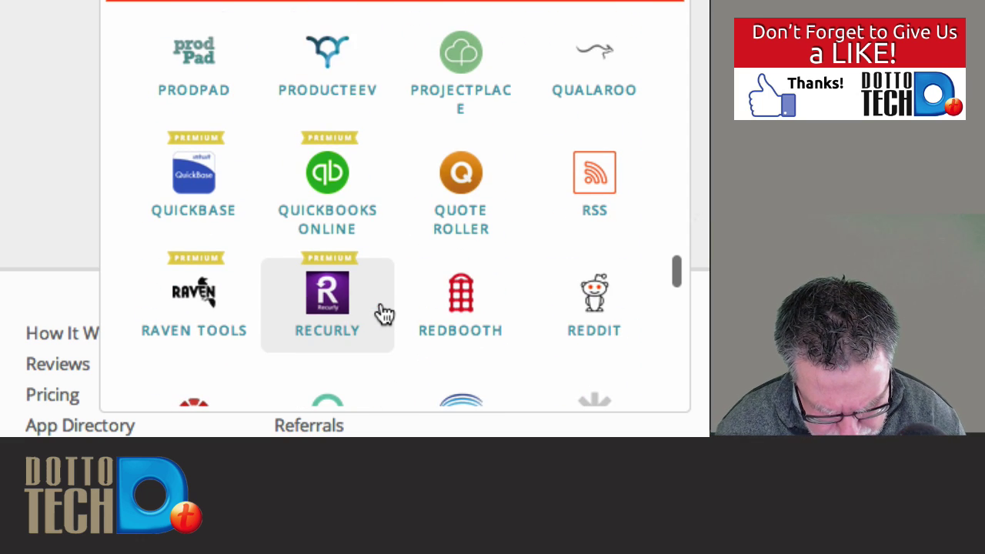
{"action": "scroll", "coordinate": [294, 33], "scroll_direction": "up", "scroll_amount": 2}
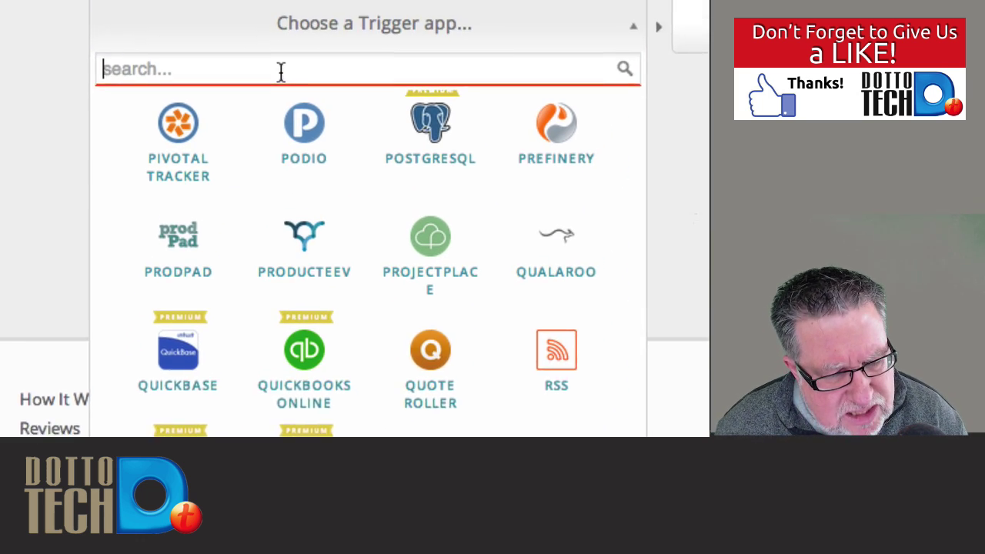
Find Twitter by searching for "twitt", set it as the trigger app, and choose New Follower as the trigger
{"action": "type", "text": "twitt"}
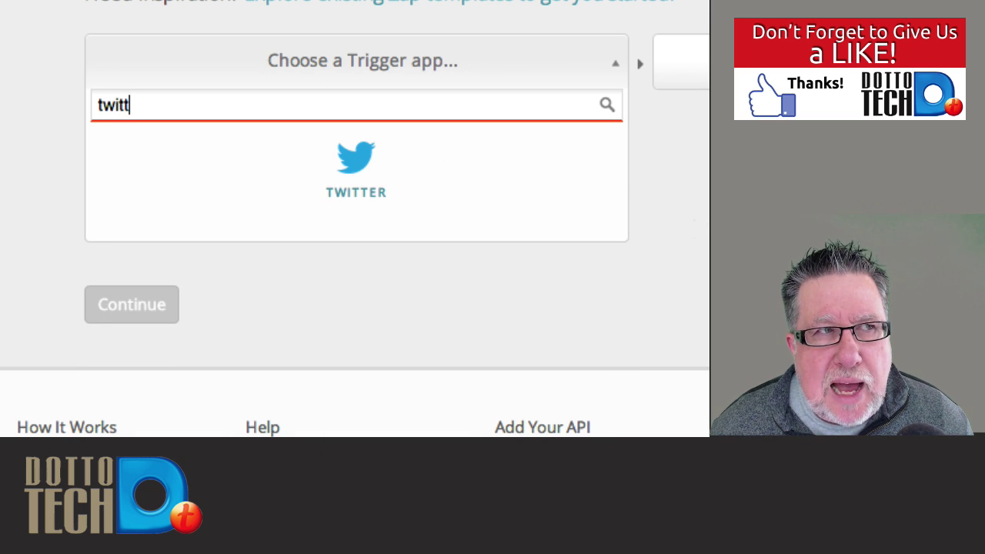
{"action": "left_click", "coordinate": [344, 195]}
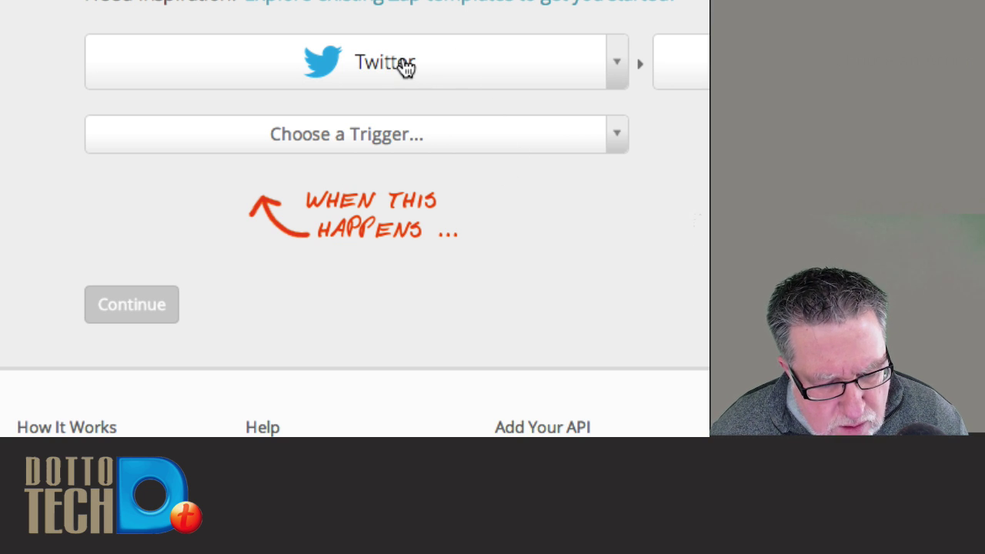
{"action": "left_click", "coordinate": [554, 151]}
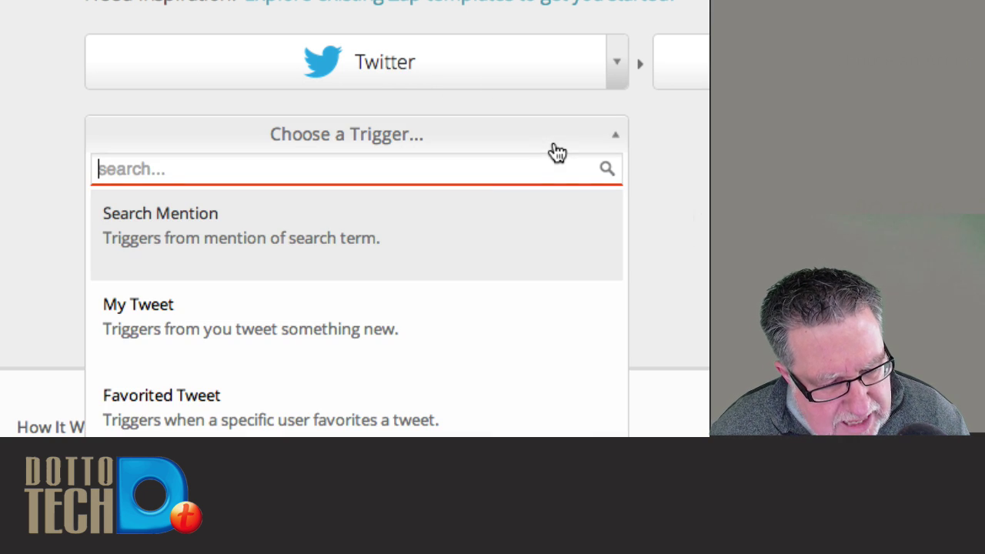
{"action": "scroll", "coordinate": [455, 231], "scroll_direction": "down", "scroll_amount": 5}
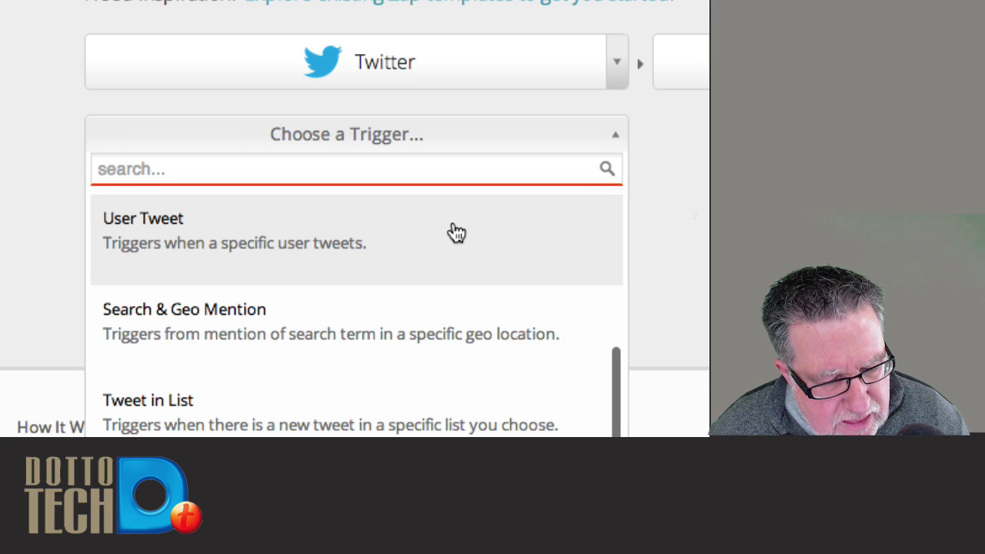
{"action": "scroll", "coordinate": [456, 235], "scroll_direction": "up", "scroll_amount": 5}
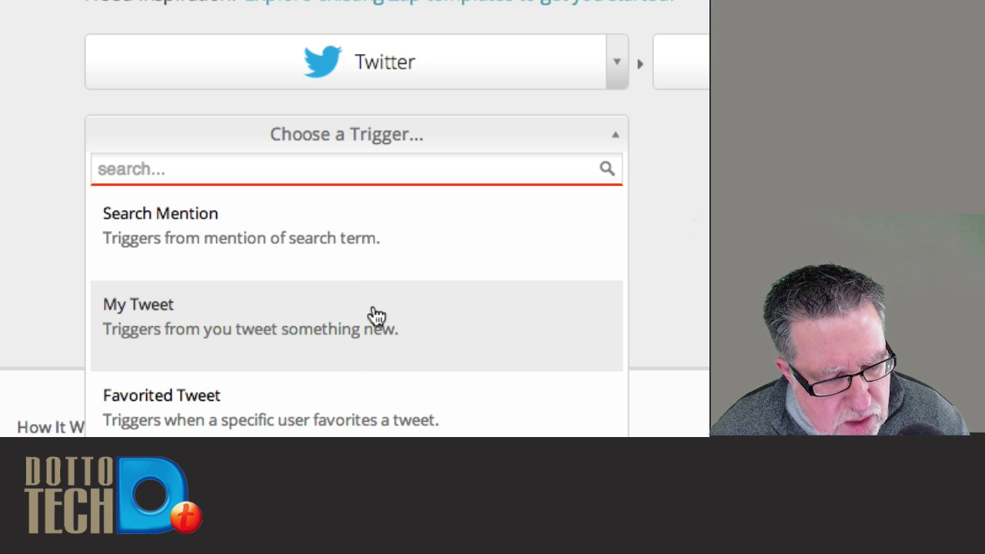
{"action": "scroll", "coordinate": [449, 332], "scroll_direction": "down", "scroll_amount": 2}
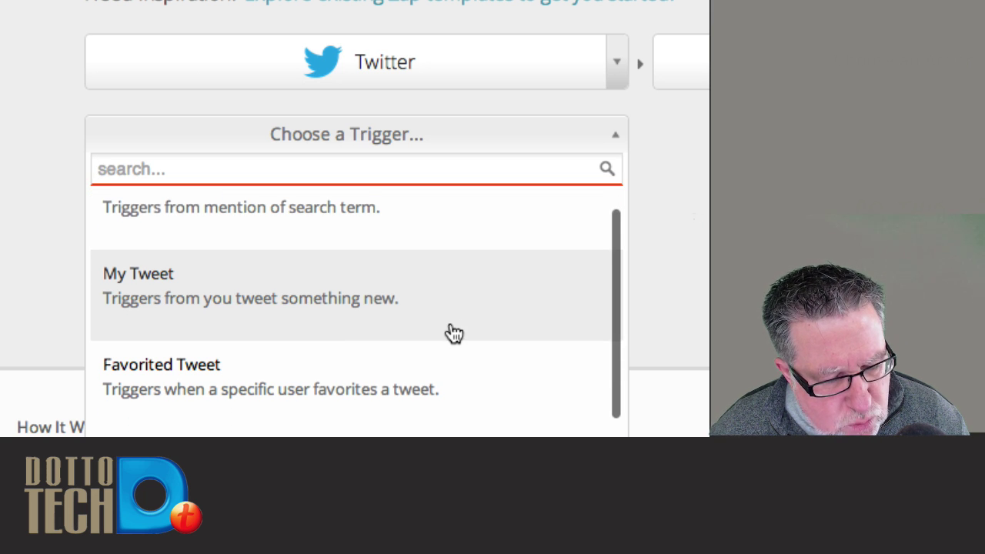
{"action": "scroll", "coordinate": [454, 333], "scroll_direction": "down", "scroll_amount": 5}
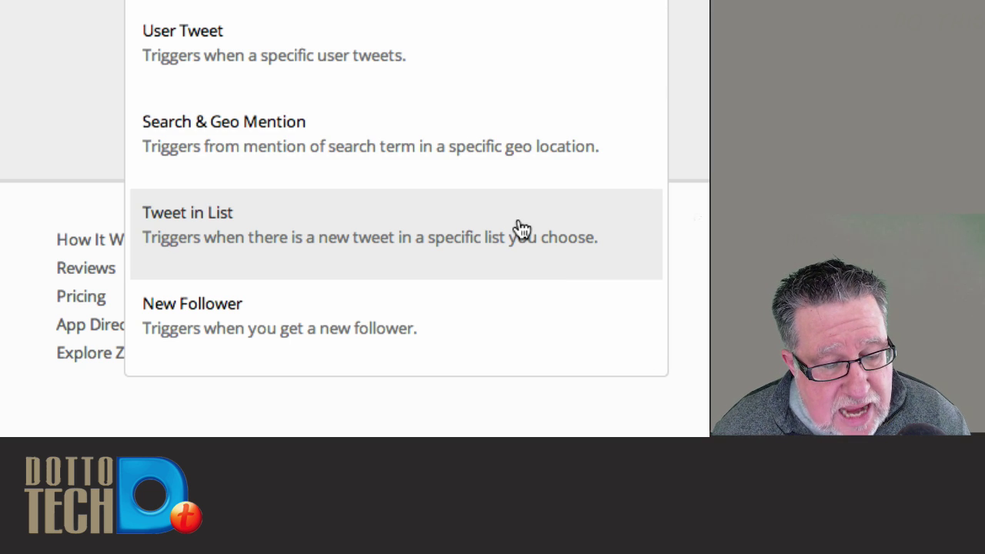
{"action": "left_click", "coordinate": [493, 339]}
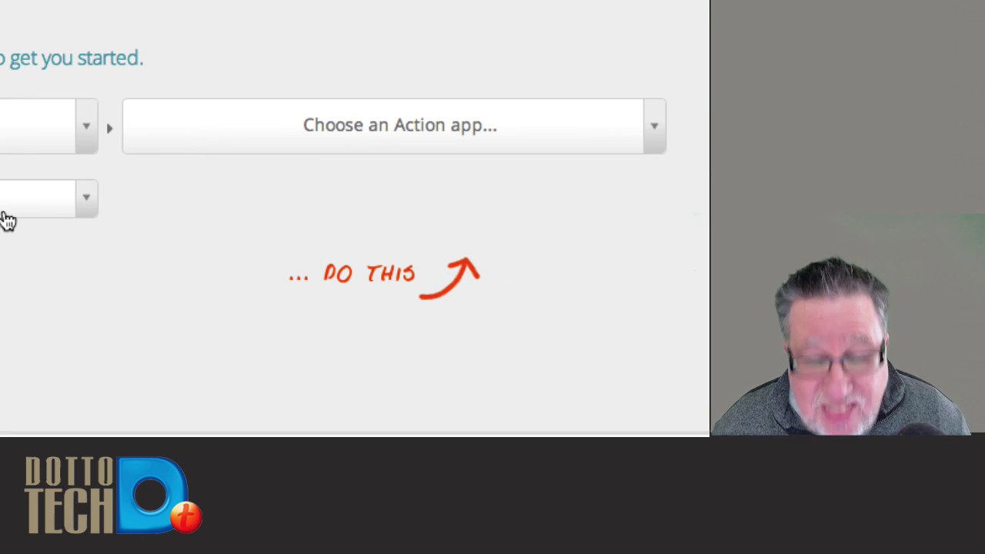
Find Twitter by searching for "twitt", set it as the action app with the Create Tweet action, and continue to account selection
{"action": "left_click", "coordinate": [410, 143]}
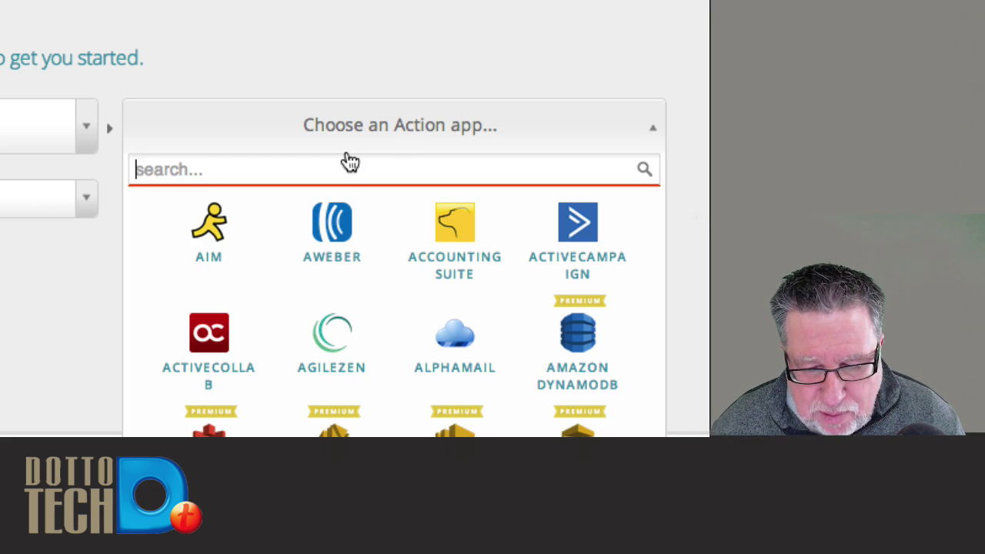
{"action": "type", "text": "twitt"}
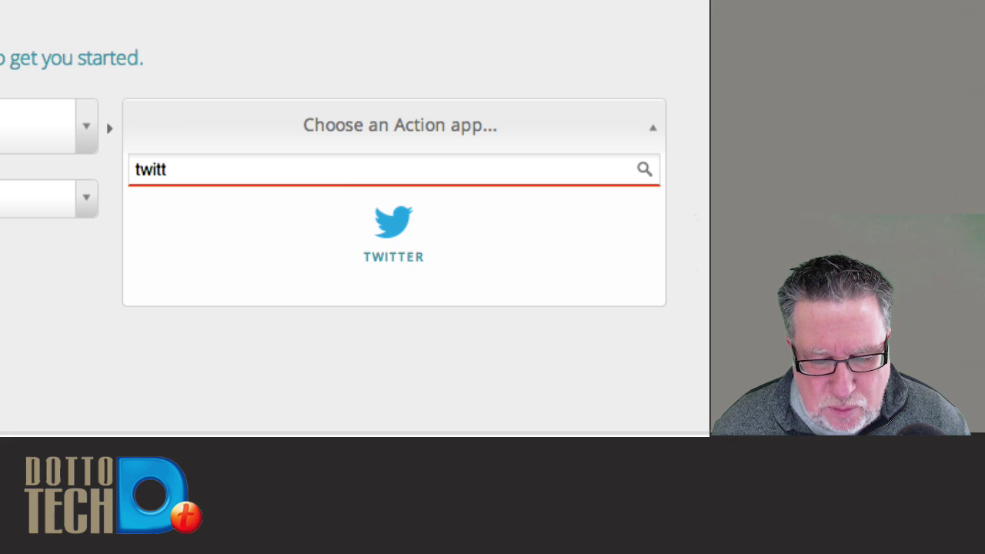
{"action": "left_click", "coordinate": [351, 223]}
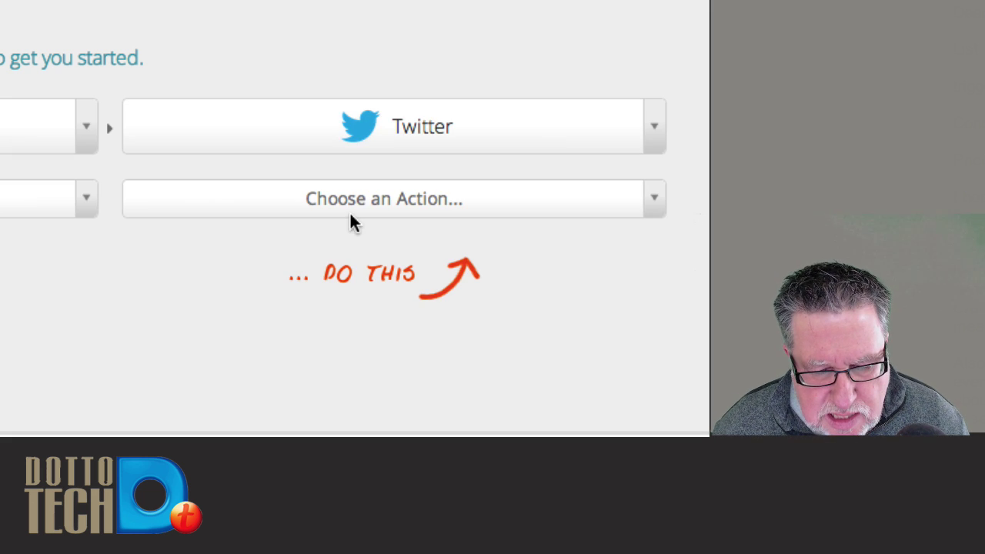
{"action": "left_click", "coordinate": [356, 208]}
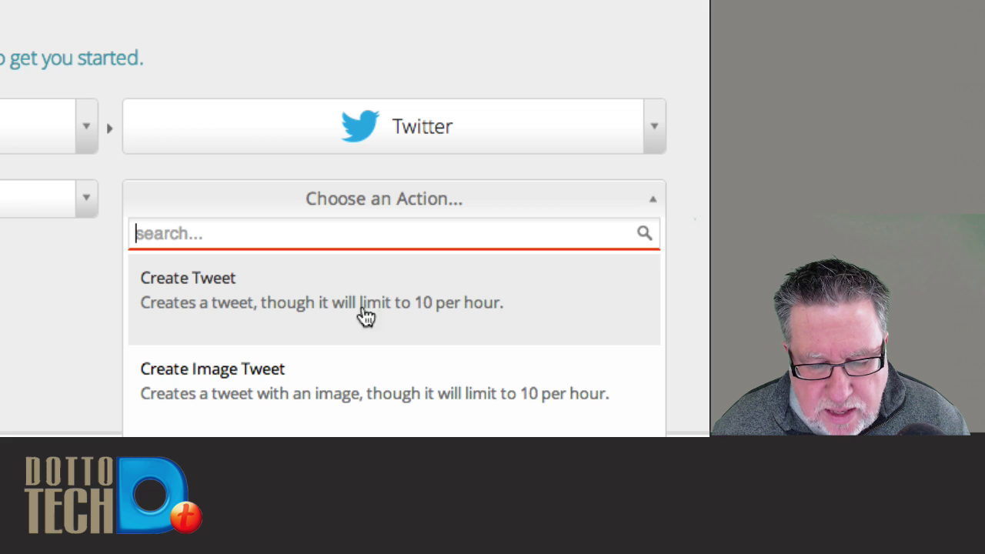
{"action": "scroll", "coordinate": [341, 370], "scroll_direction": "down", "scroll_amount": 1}
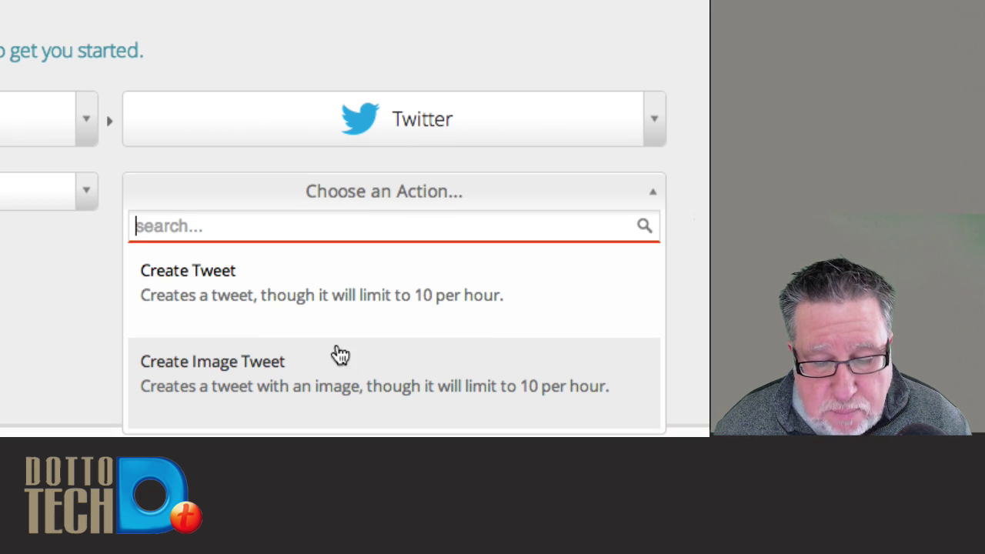
{"action": "scroll", "coordinate": [299, 297], "scroll_direction": "up", "scroll_amount": 1}
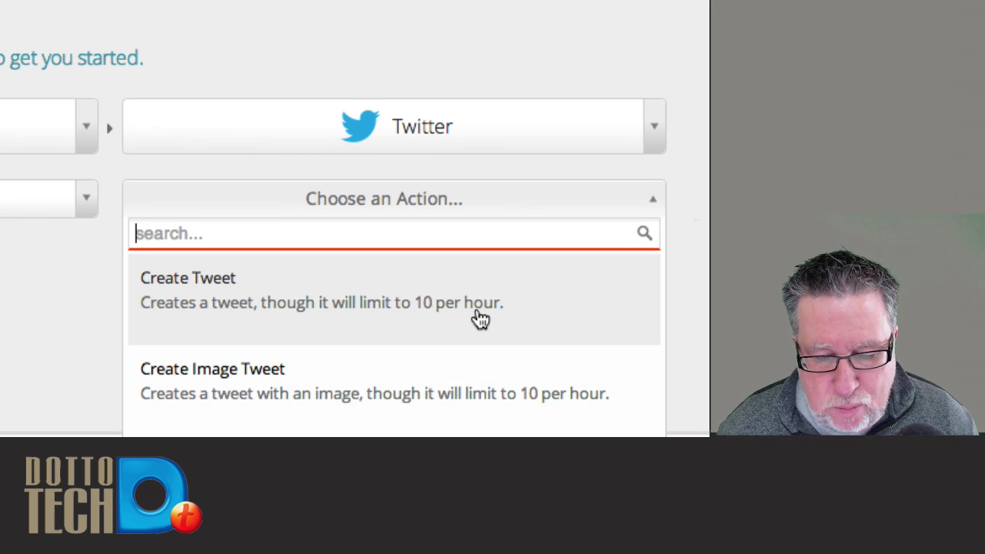
{"action": "left_click", "coordinate": [477, 308]}
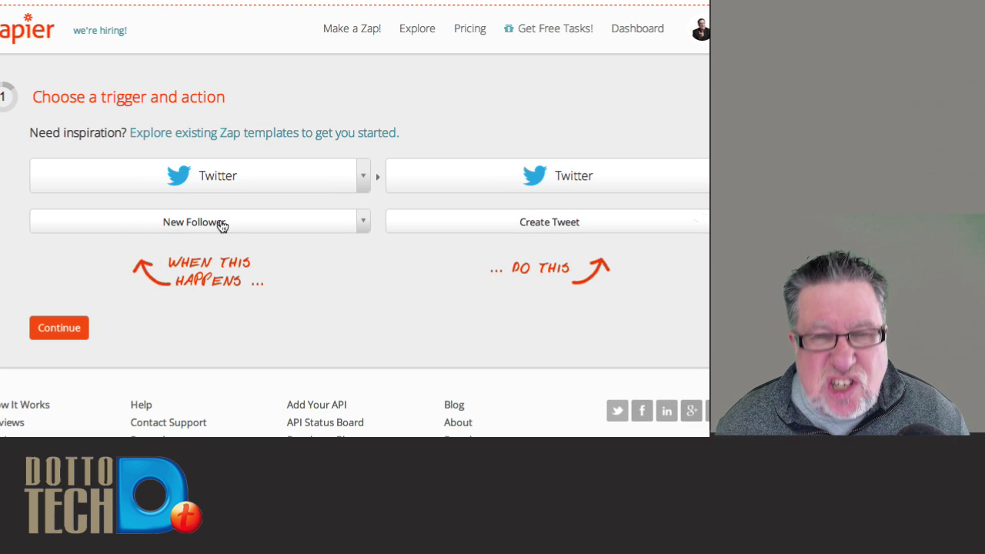
{"action": "left_click", "coordinate": [55, 328]}
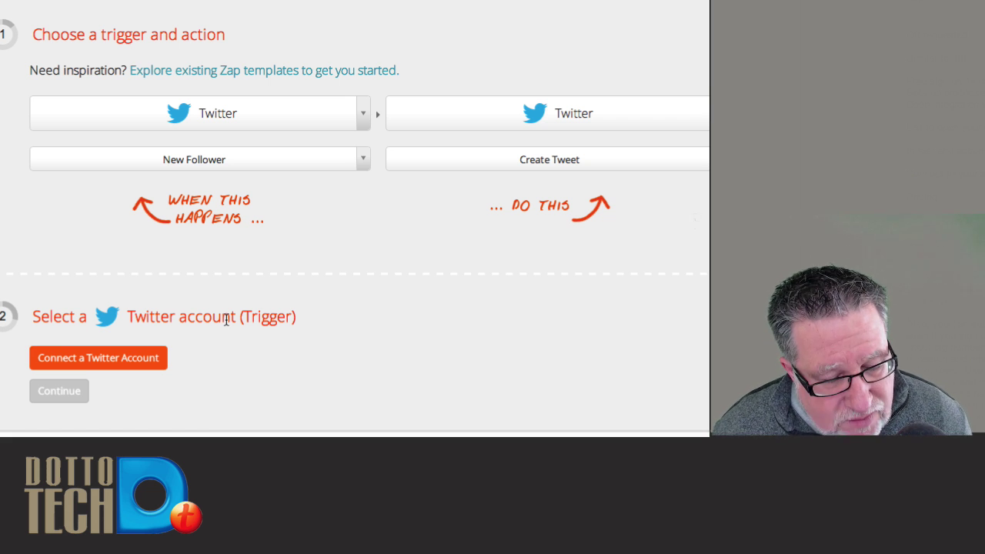
Connect a Twitter account for the trigger, keeping Auto Follow at yes, and authorize Zapier with the saved Twitter username and password
{"action": "left_click", "coordinate": [125, 361]}
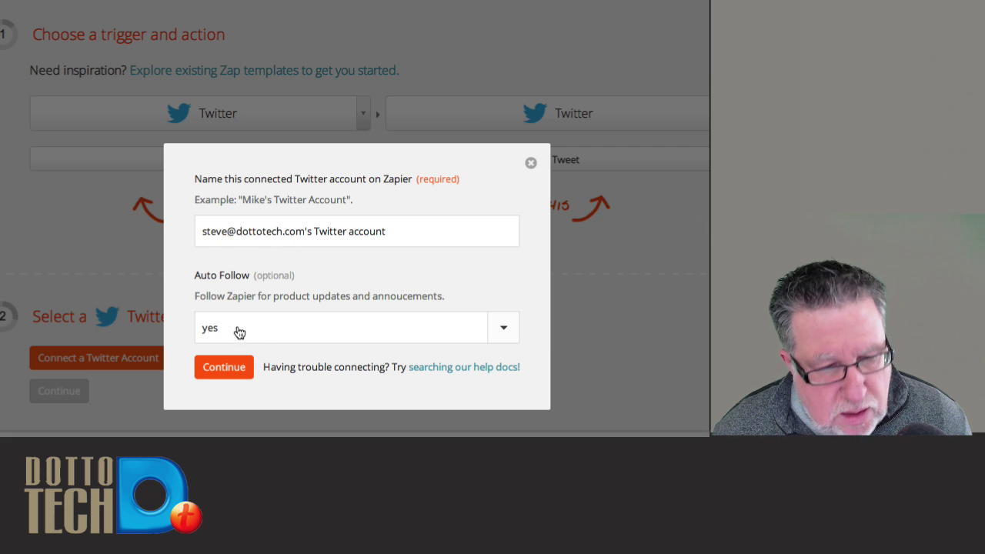
{"action": "left_click", "coordinate": [225, 368]}
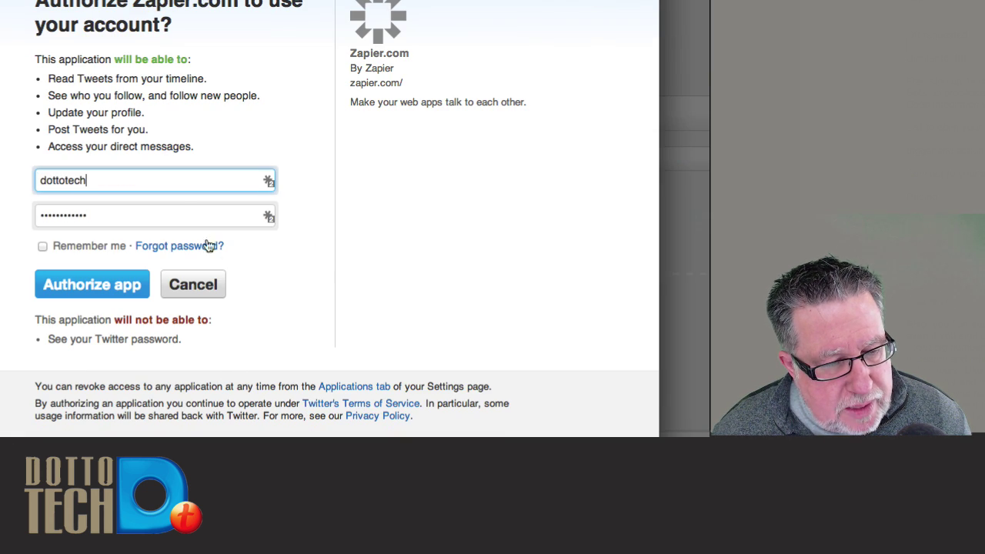
{"action": "left_click", "coordinate": [121, 292]}
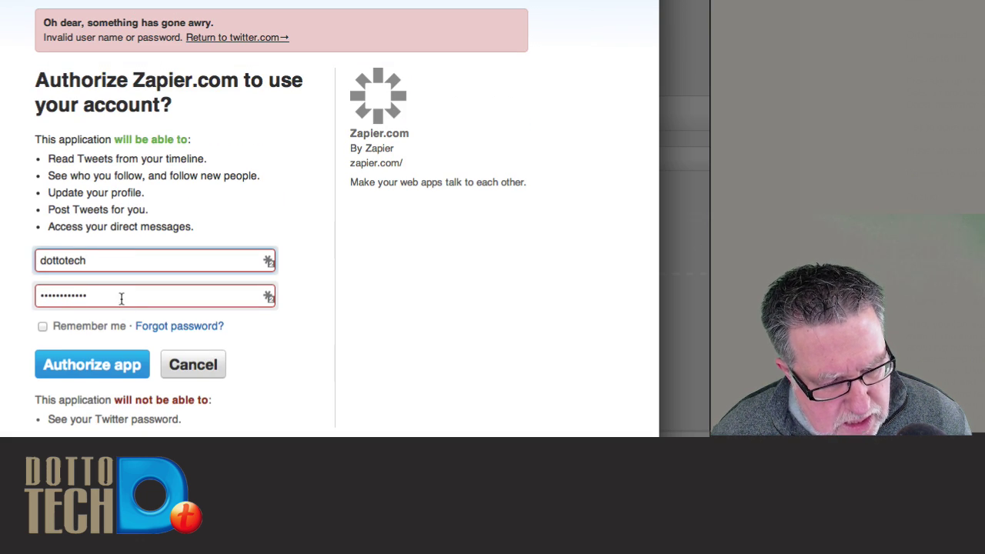
{"action": "left_click", "coordinate": [267, 262]}
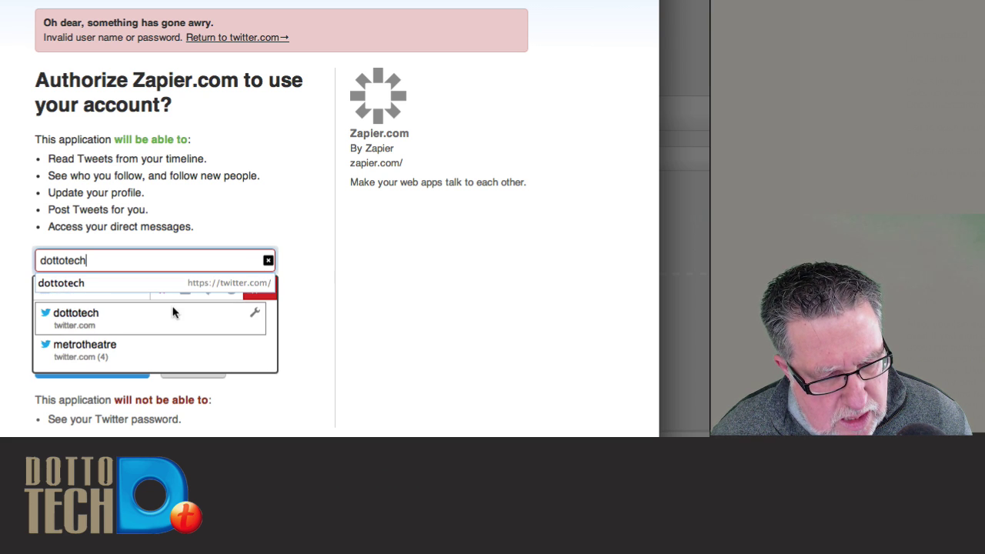
{"action": "left_click", "coordinate": [167, 316]}
{"action": "left_click", "coordinate": [106, 366]}
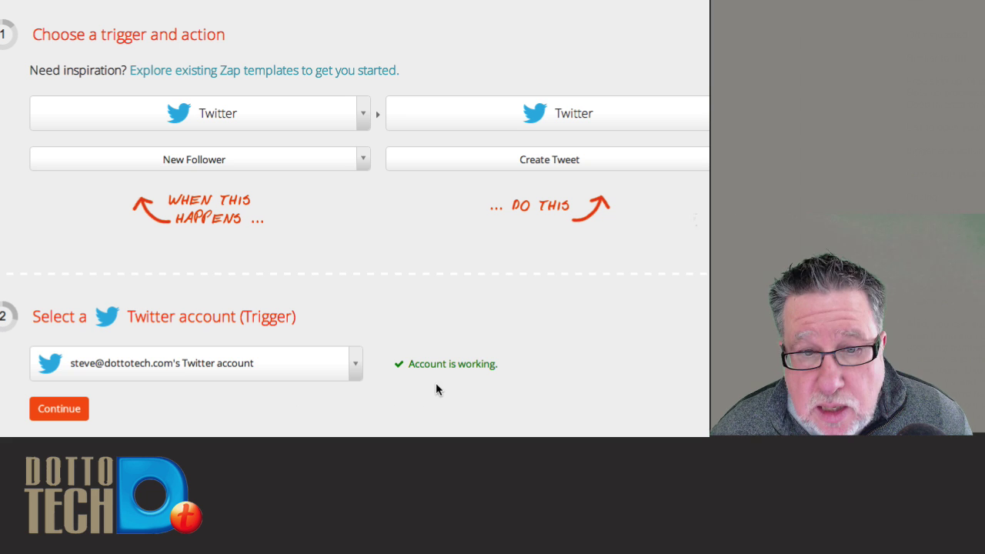
Accept the connected Twitter account for the trigger, then test and accept the same account for the action
{"action": "left_click", "coordinate": [66, 411]}
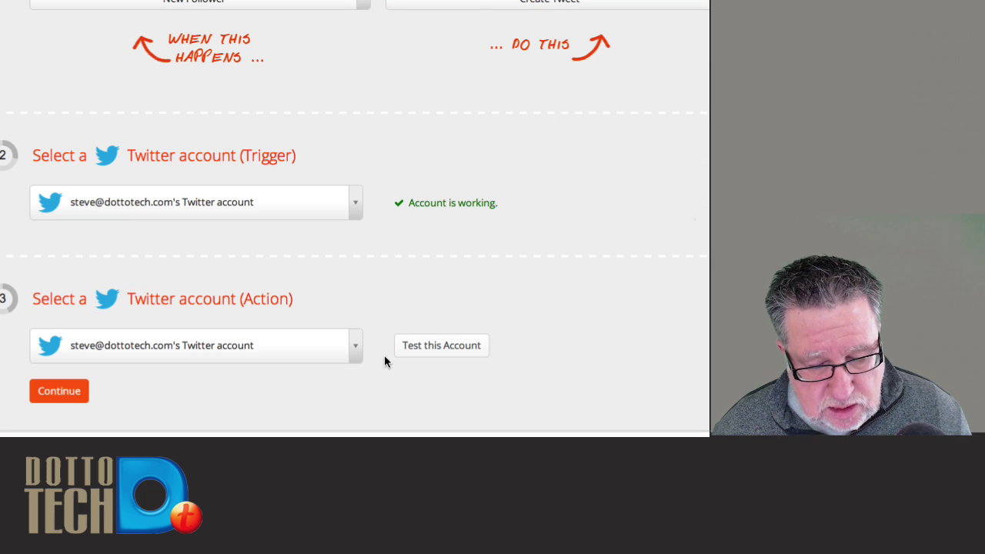
{"action": "left_click", "coordinate": [446, 350]}
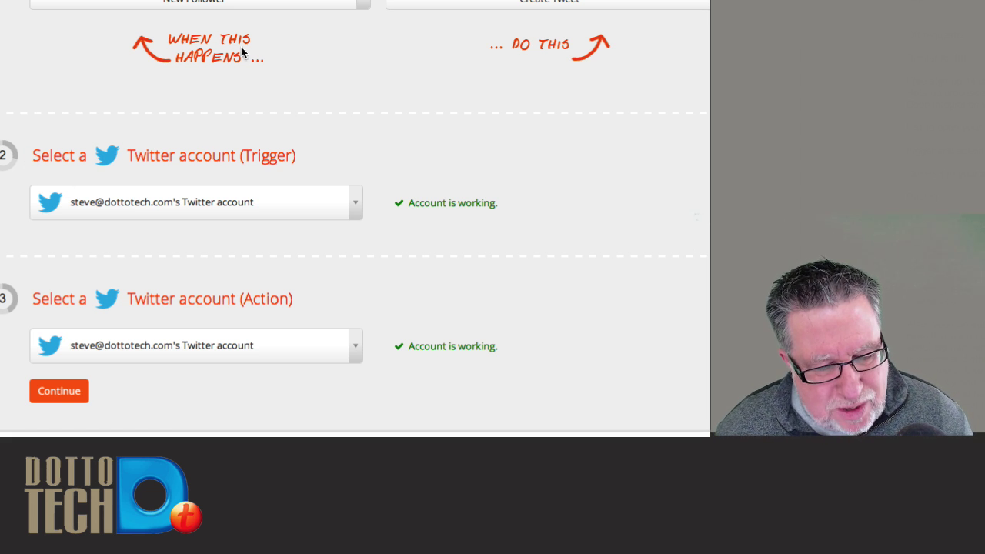
{"action": "scroll", "coordinate": [469, 34], "scroll_direction": "up", "scroll_amount": 3}
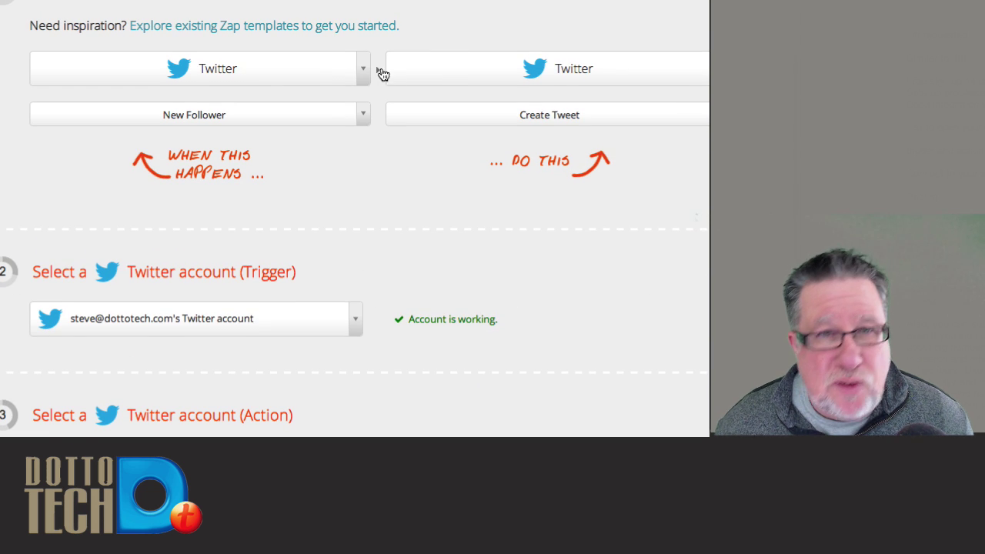
{"action": "scroll", "coordinate": [439, 286], "scroll_direction": "down", "scroll_amount": 3}
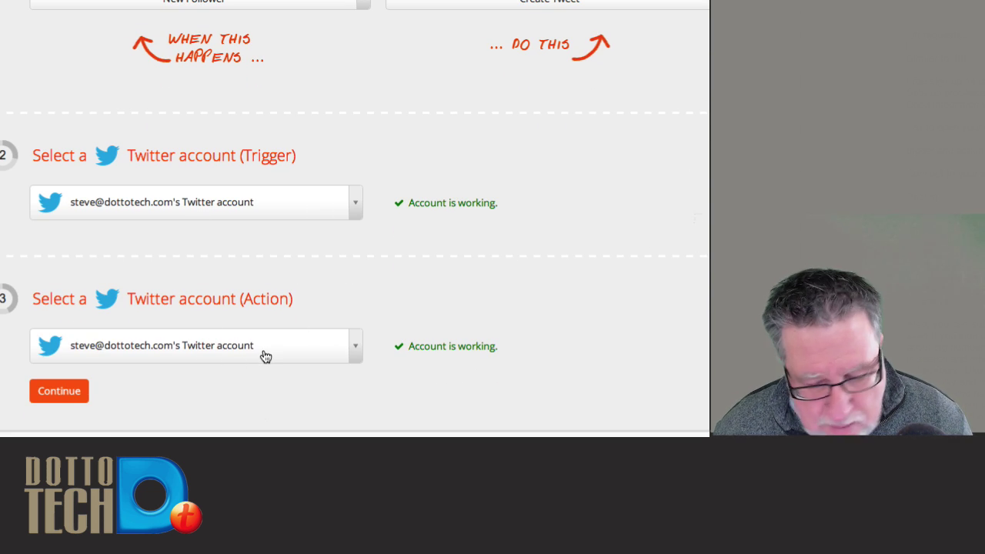
{"action": "scroll", "coordinate": [383, 315], "scroll_direction": "up", "scroll_amount": 3}
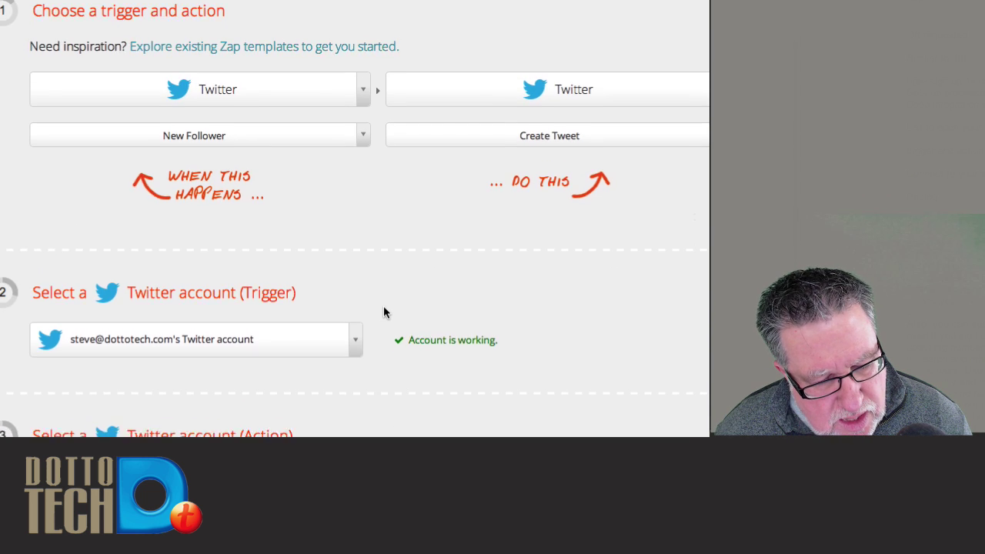
{"action": "scroll", "coordinate": [383, 305], "scroll_direction": "down", "scroll_amount": 3}
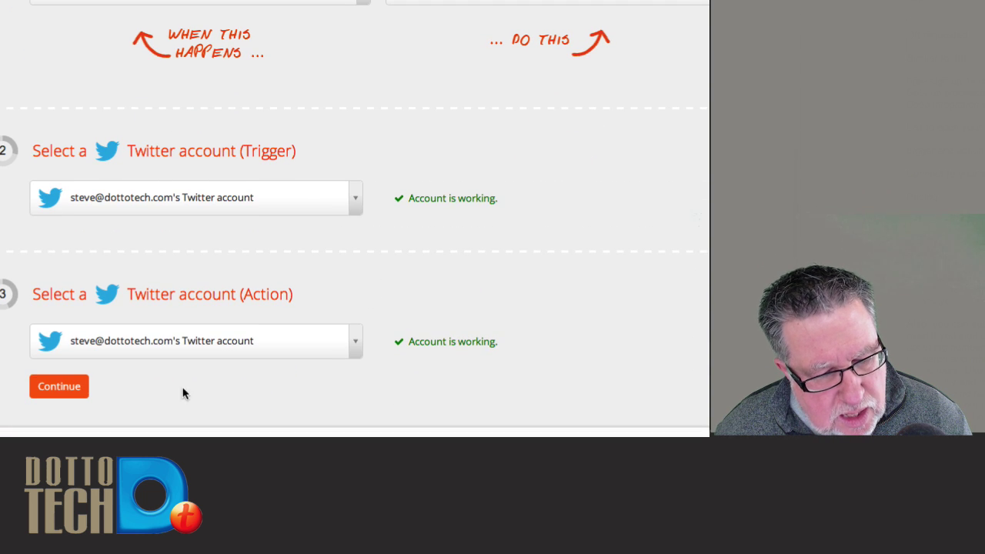
{"action": "left_click", "coordinate": [64, 389]}
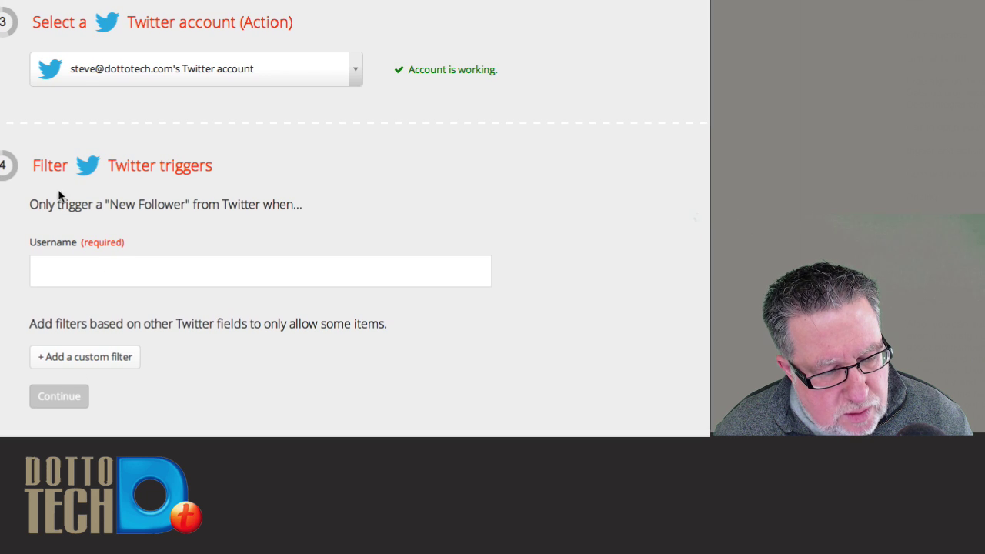
Set the New Follower trigger's required username to DottoTech and continue without a custom filter
{"action": "left_click", "coordinate": [92, 271]}
{"action": "type", "text": "DottoTwech"}
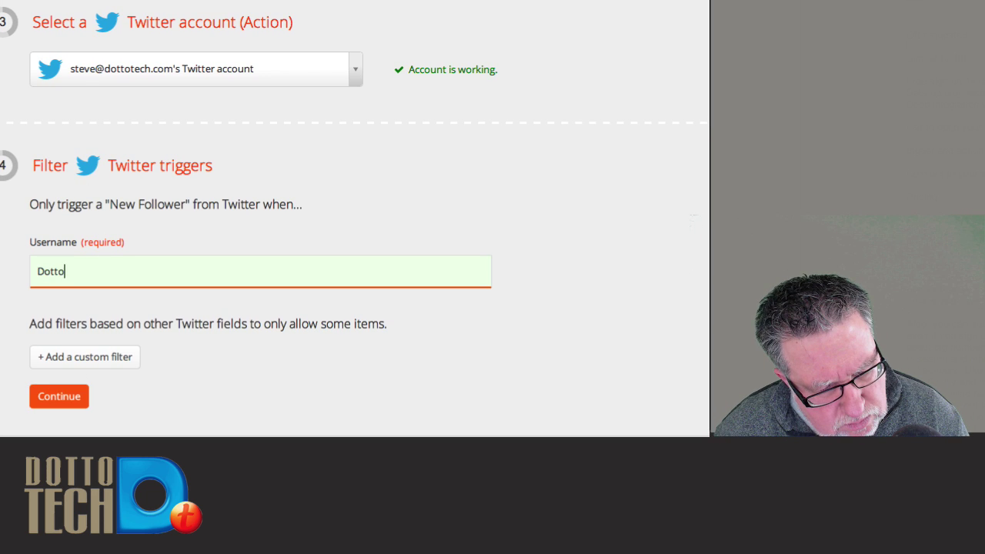
{"action": "key", "text": "BackSpace"}
{"action": "key", "text": "BackSpace"}
{"action": "key", "text": "BackSpace"}
{"action": "key", "text": "BackSpace"}
{"action": "type", "text": "ech"}
{"action": "left_click", "coordinate": [54, 393]}
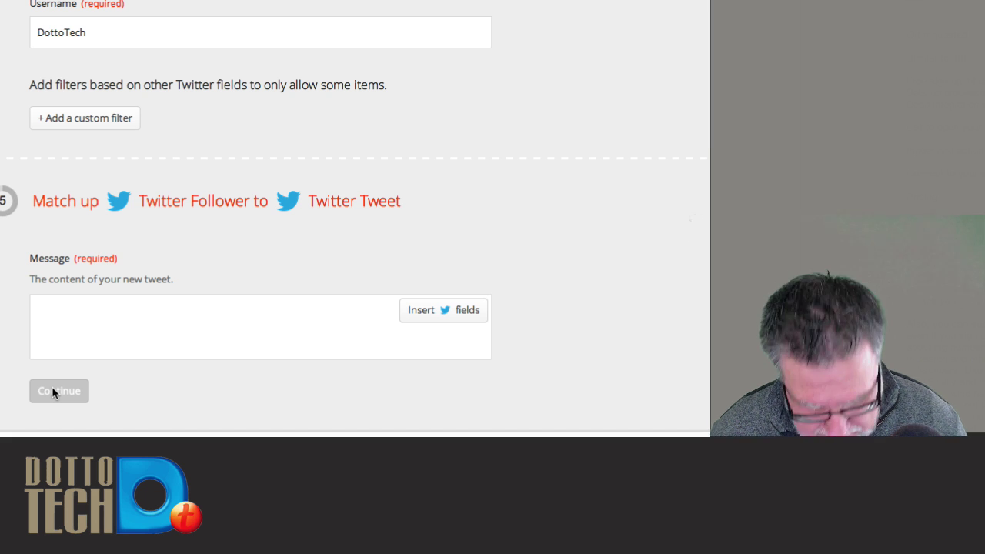
{"action": "left_click", "coordinate": [115, 321]}
{"action": "type", "text": "Thanks f"}
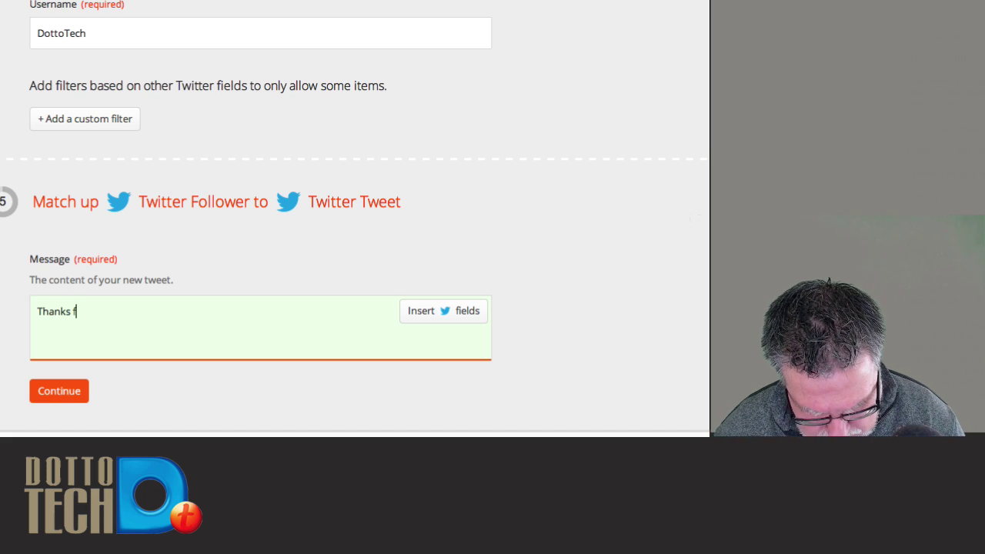
{"action": "type", "text": "or the follow, to see more of o"}
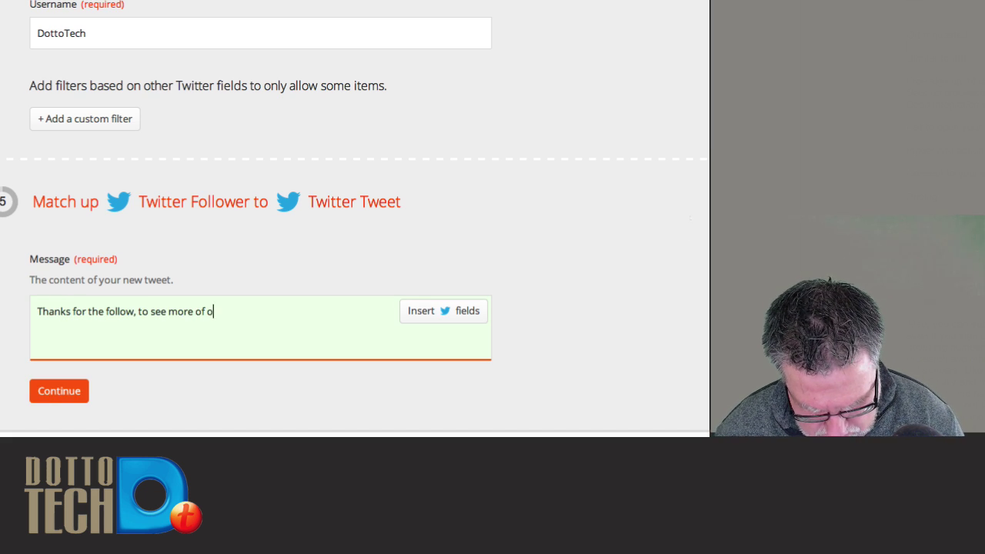
{"action": "type", "text": "ur content please visit"}
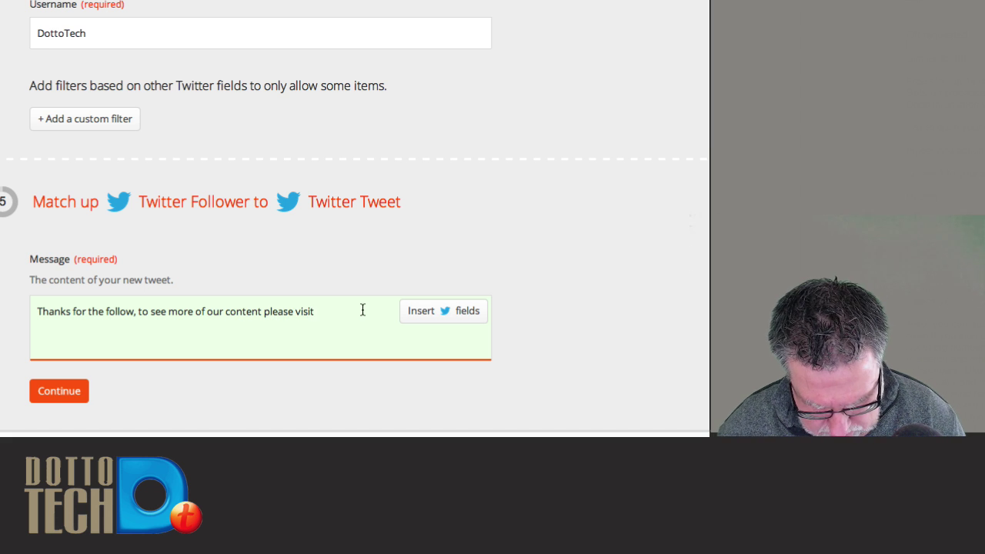
{"action": "type", "text": " http://dottotech.com"}
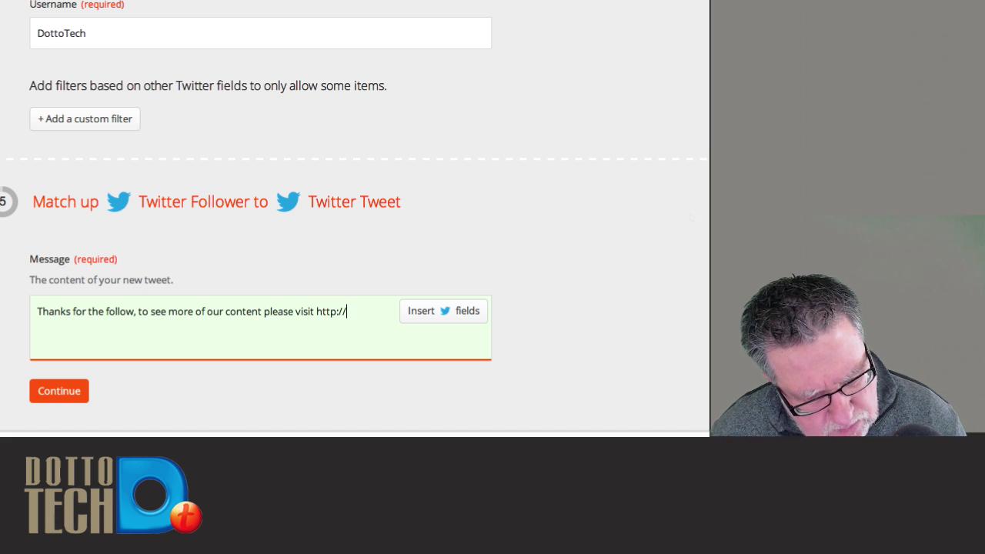
{"action": "left_click", "coordinate": [62, 391]}
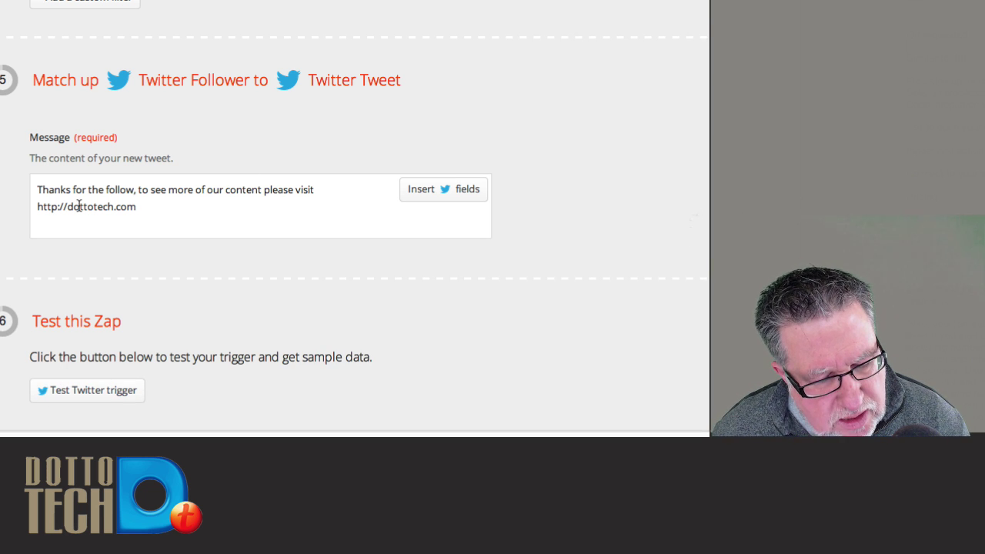
Test the Twitter trigger to fetch samples and test the Zap with Sample #1
{"action": "left_click", "coordinate": [114, 395]}
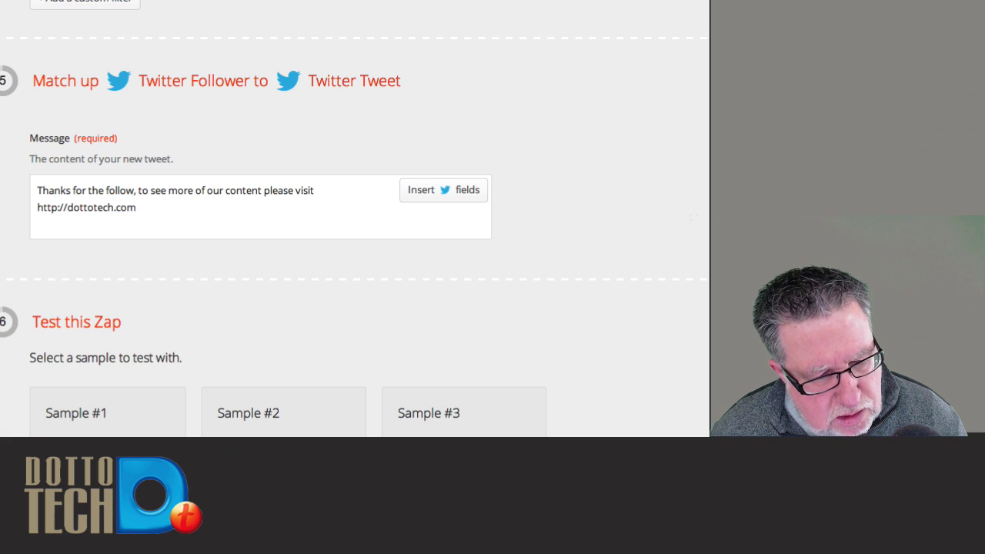
{"action": "scroll", "coordinate": [281, 418], "scroll_direction": "down", "scroll_amount": 3}
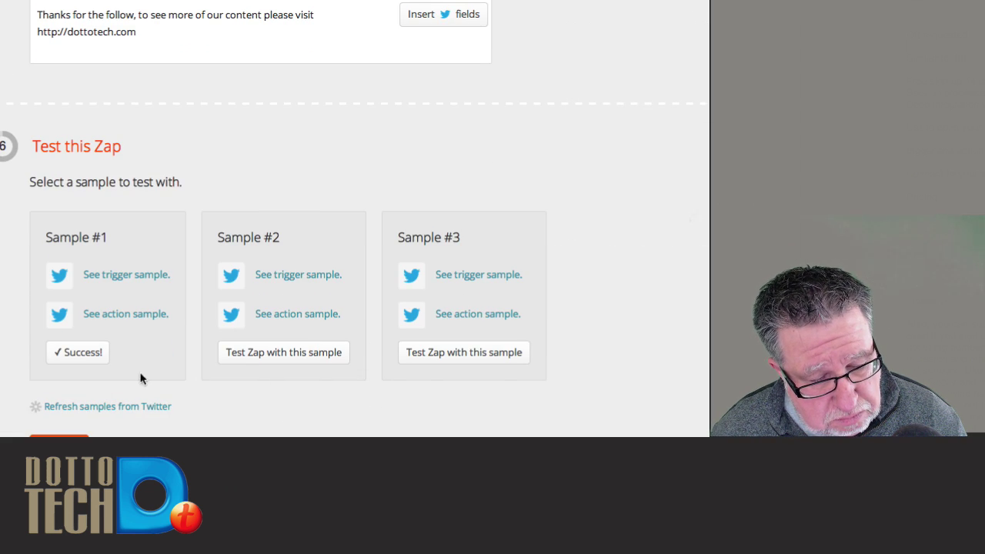
{"action": "scroll", "coordinate": [354, 231], "scroll_direction": "down", "scroll_amount": 4}
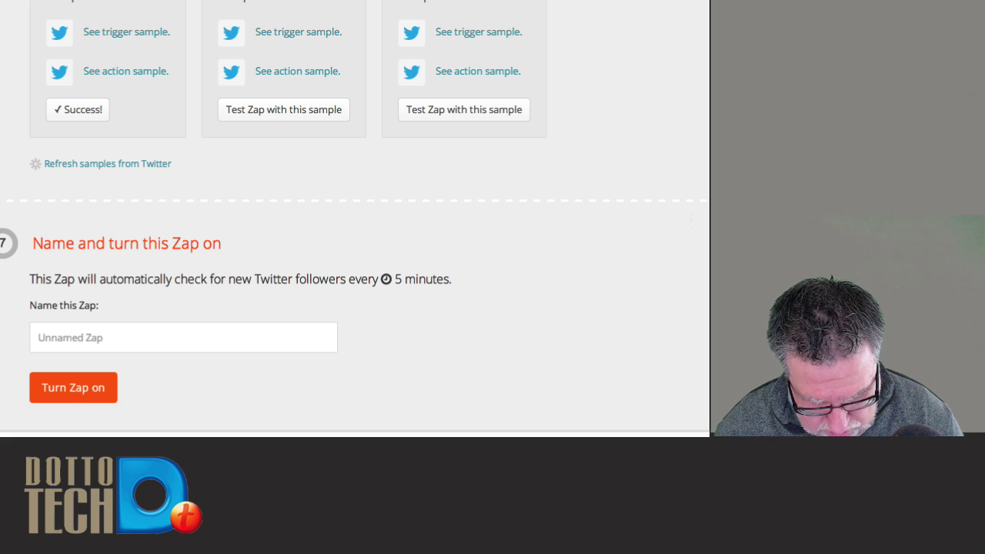
Name the Zap "New Twitter Followers" and turn it on
{"action": "left_click", "coordinate": [123, 334]}
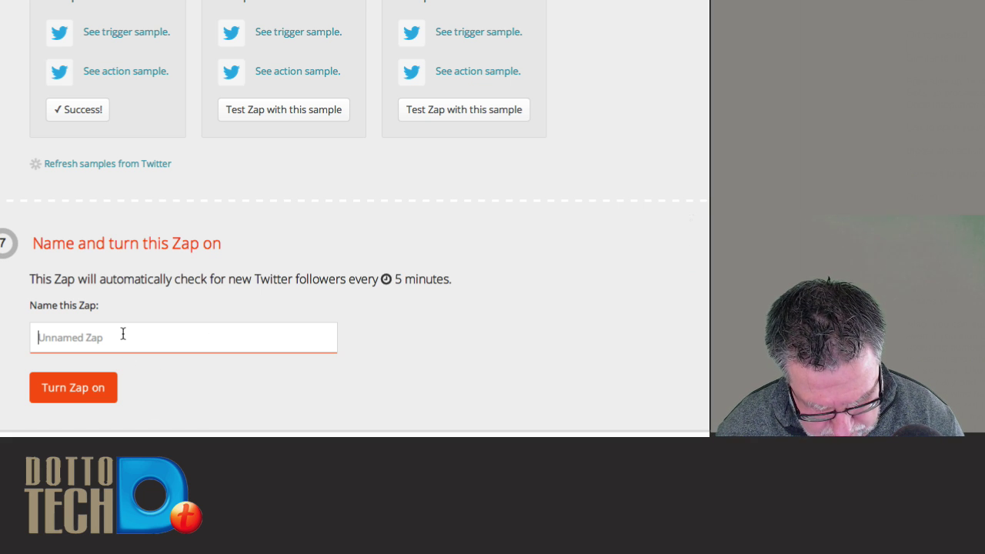
{"action": "type", "text": "New"}
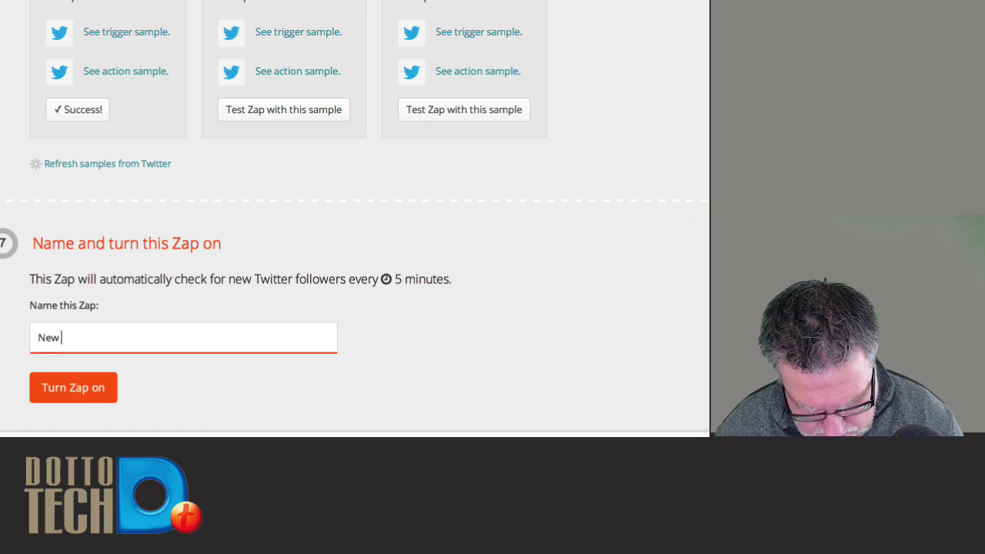
{"action": "type", "text": " Twitt"}
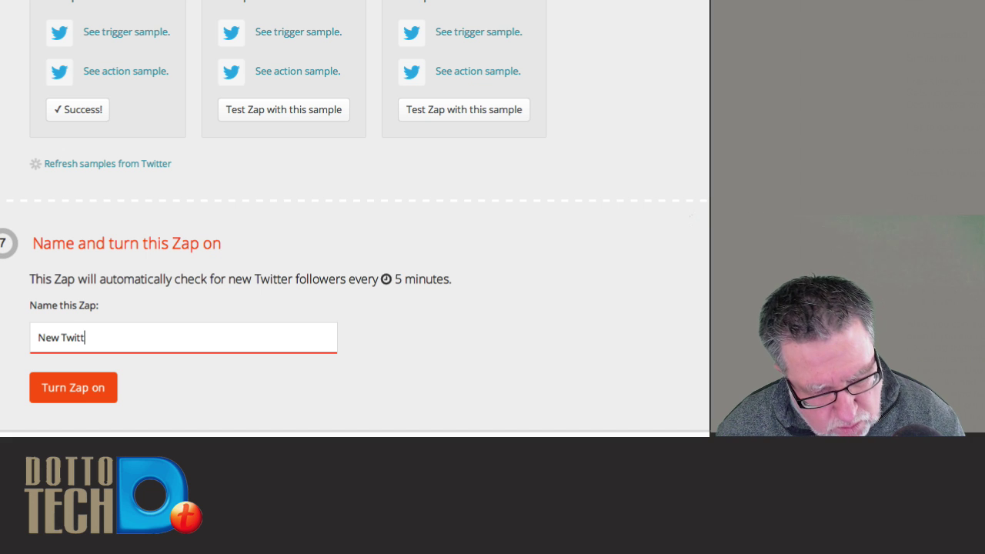
{"action": "type", "text": "er Followers"}
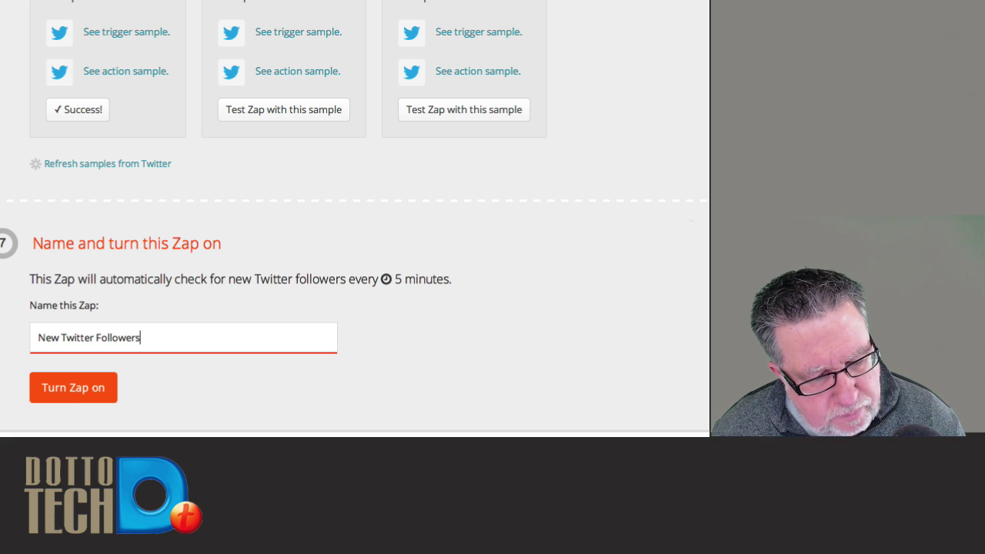
{"action": "scroll", "coordinate": [121, 383], "scroll_direction": "up", "scroll_amount": 1}
{"action": "left_click", "coordinate": [74, 395]}
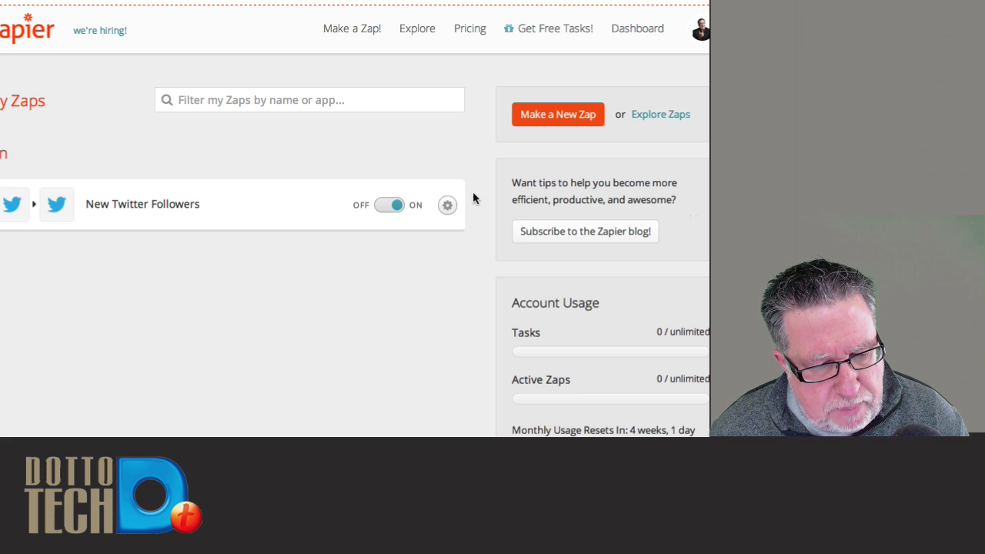
Start a new Zap and choose Twitter as its trigger app
{"action": "left_click", "coordinate": [558, 119]}
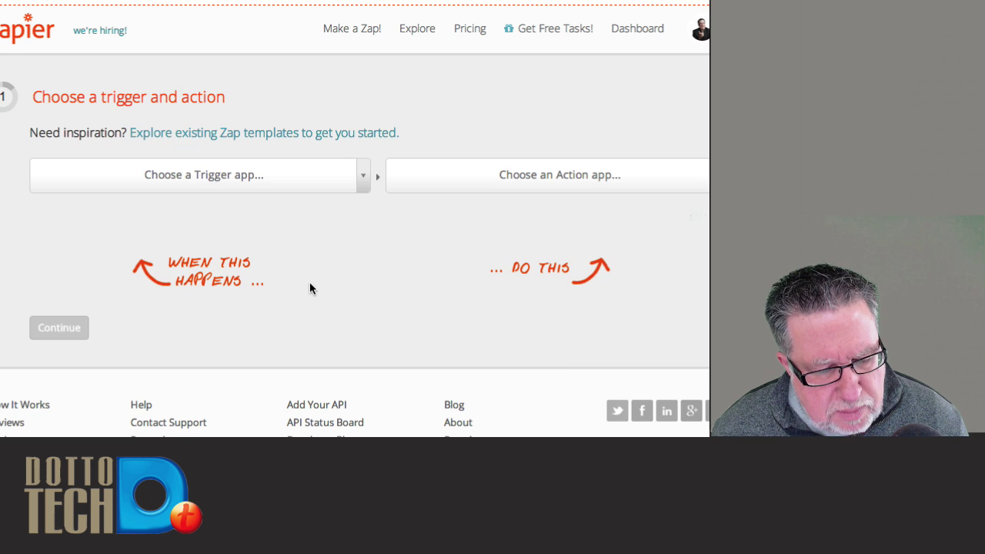
{"action": "left_click", "coordinate": [305, 178]}
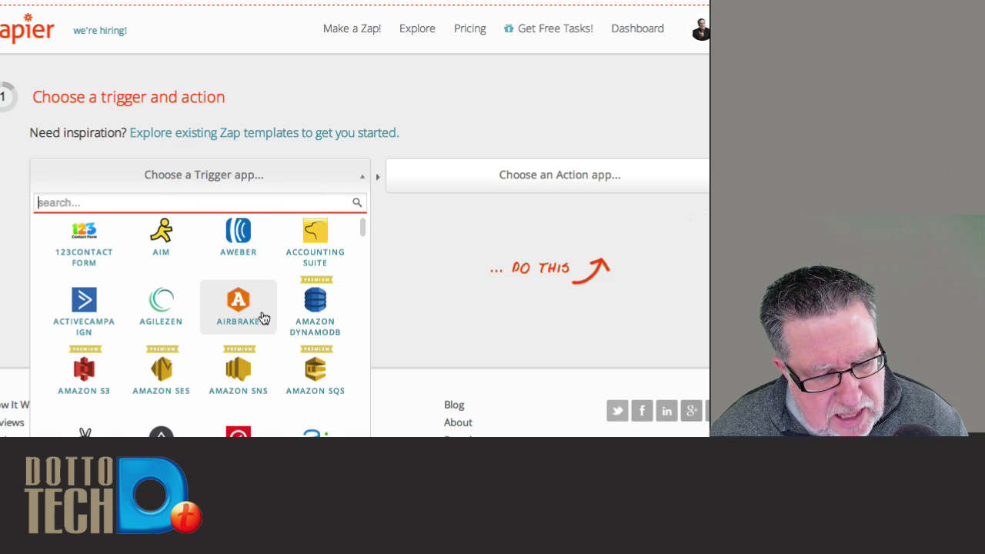
{"action": "scroll", "coordinate": [262, 317], "scroll_direction": "down", "scroll_amount": 10}
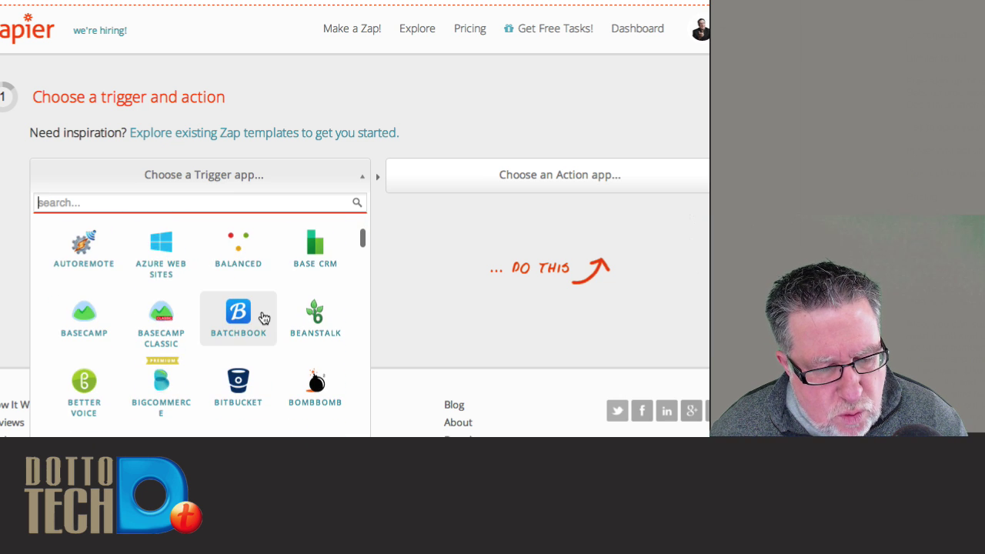
{"action": "scroll", "coordinate": [261, 316], "scroll_direction": "down", "scroll_amount": 8}
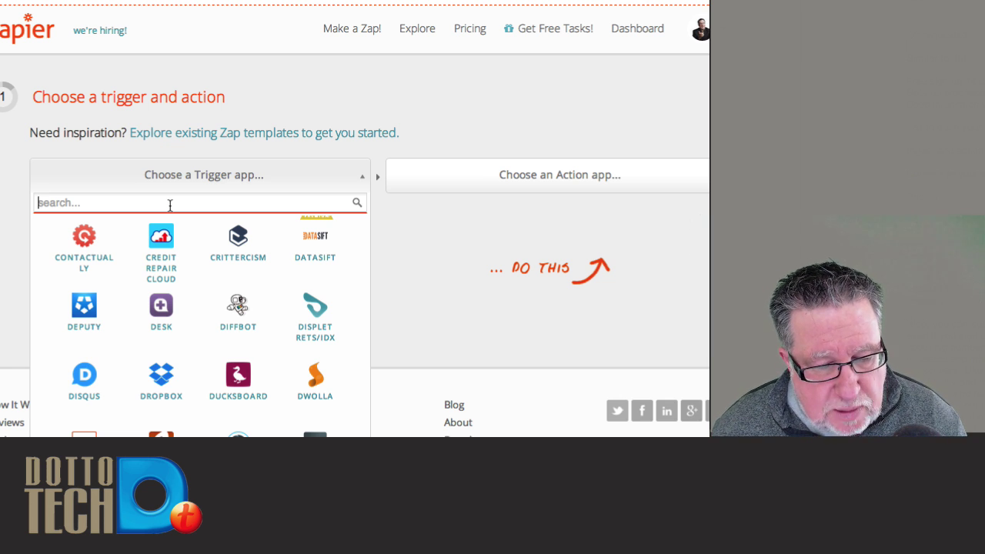
{"action": "type", "text": "twitt"}
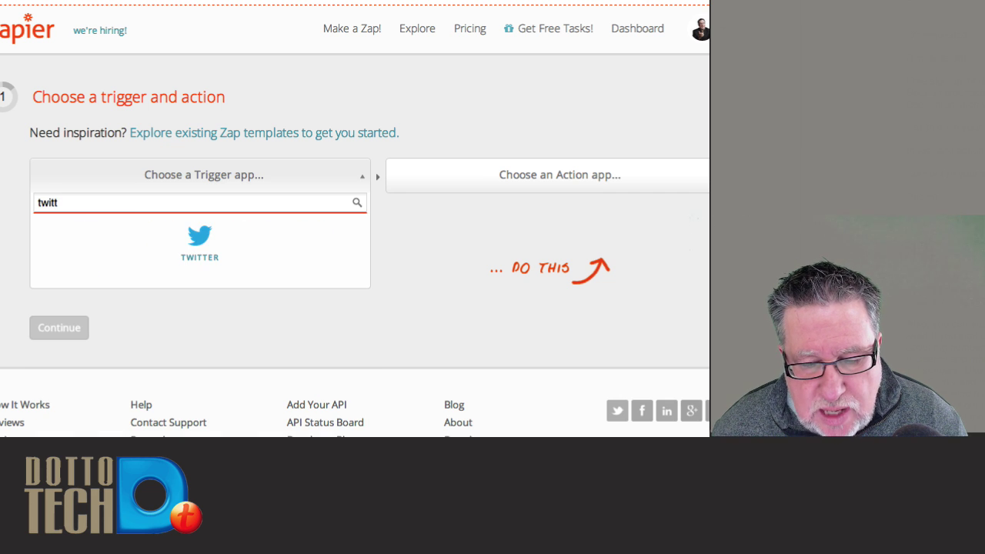
{"action": "left_click", "coordinate": [202, 243]}
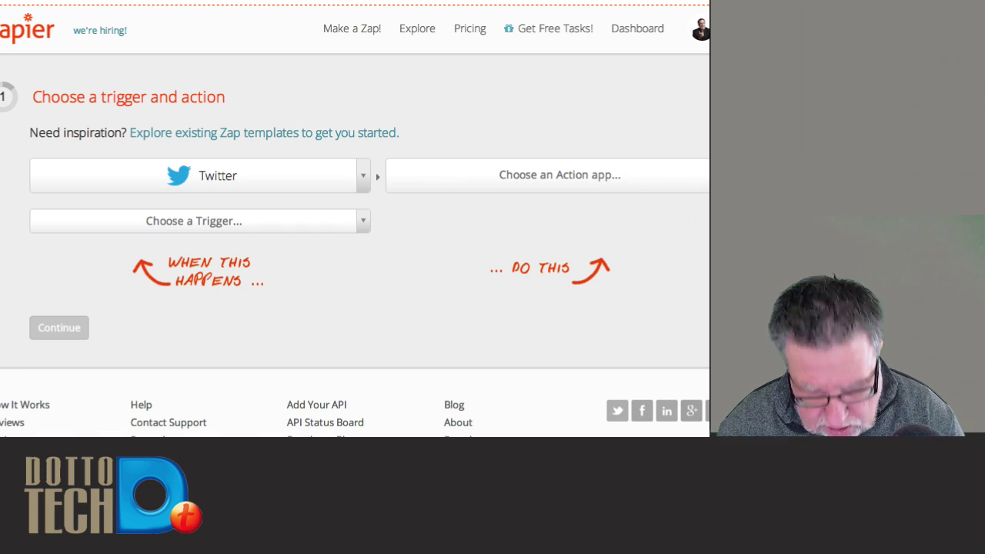
Choose Google Contacts as the action app with Create Contact as the action
{"action": "left_click", "coordinate": [693, 183]}
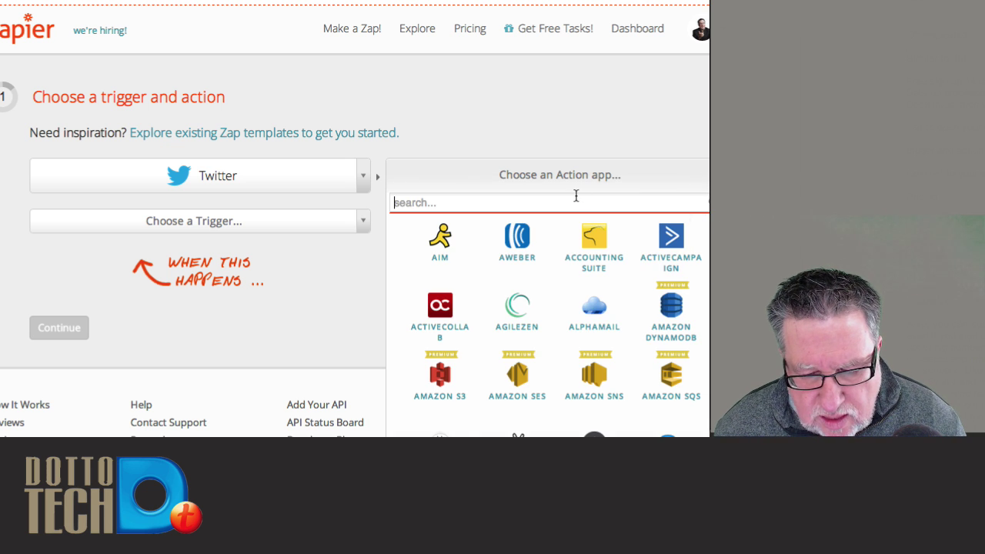
{"action": "type", "text": "googl"}
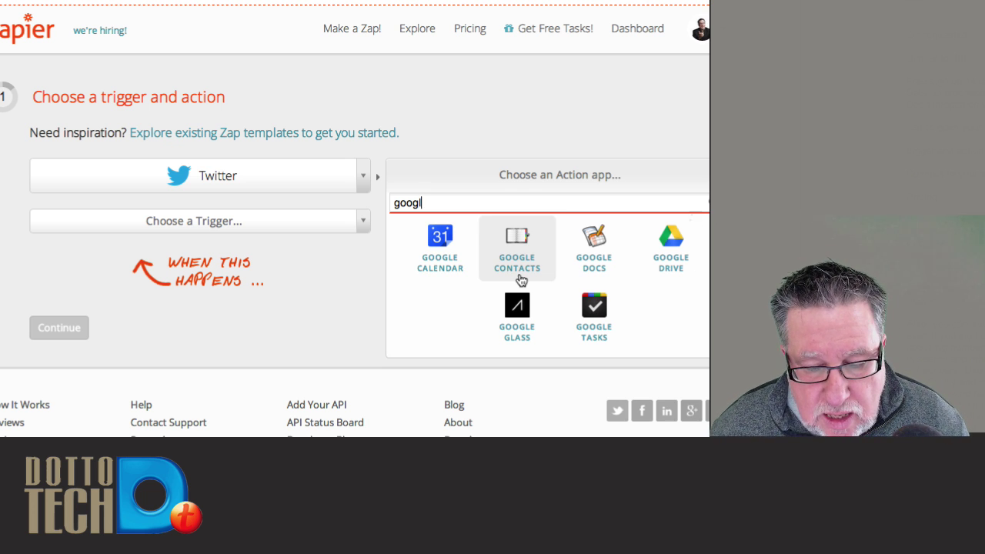
{"action": "left_click", "coordinate": [521, 277]}
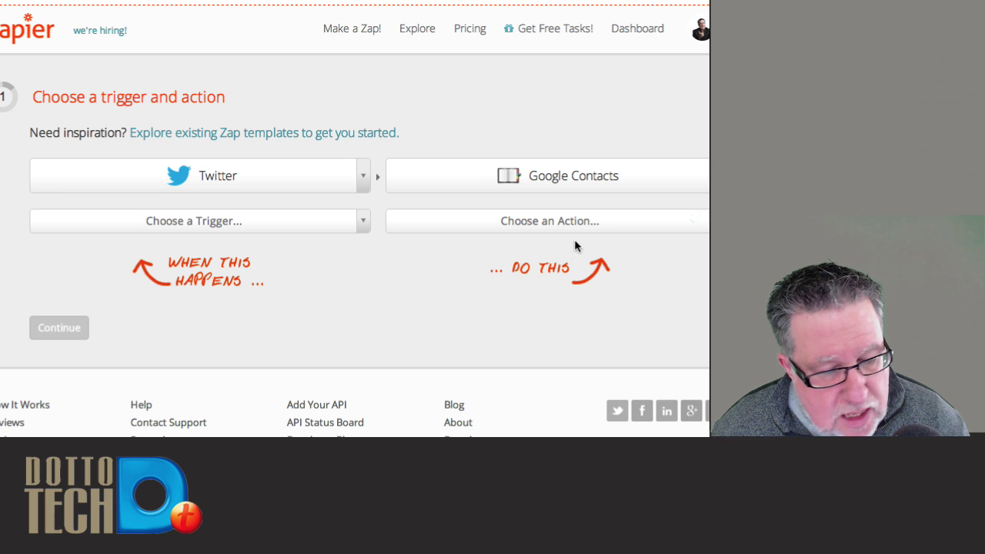
{"action": "left_click", "coordinate": [608, 224]}
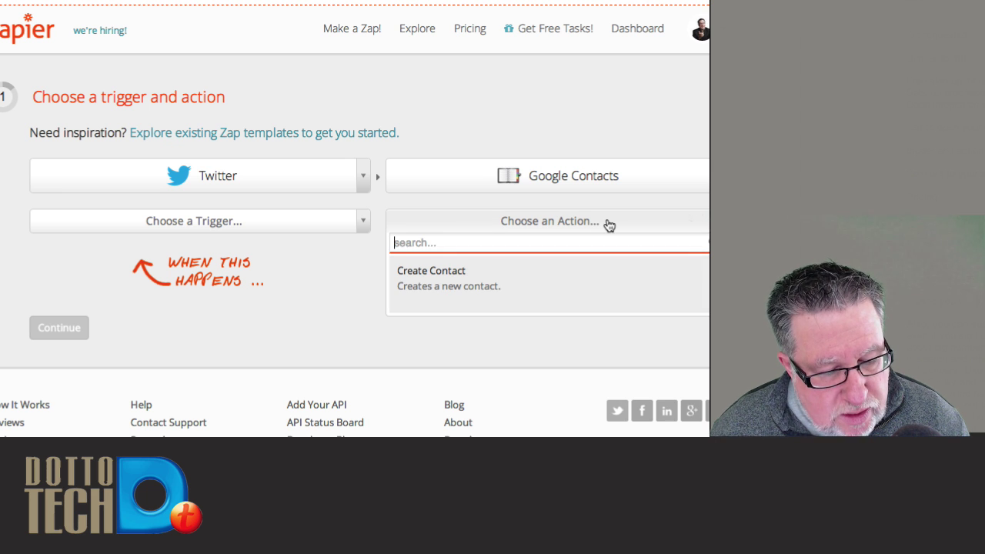
{"action": "left_click", "coordinate": [539, 283]}
Set the Twitter trigger to New Follower and continue to the account selection
{"action": "left_click", "coordinate": [236, 225]}
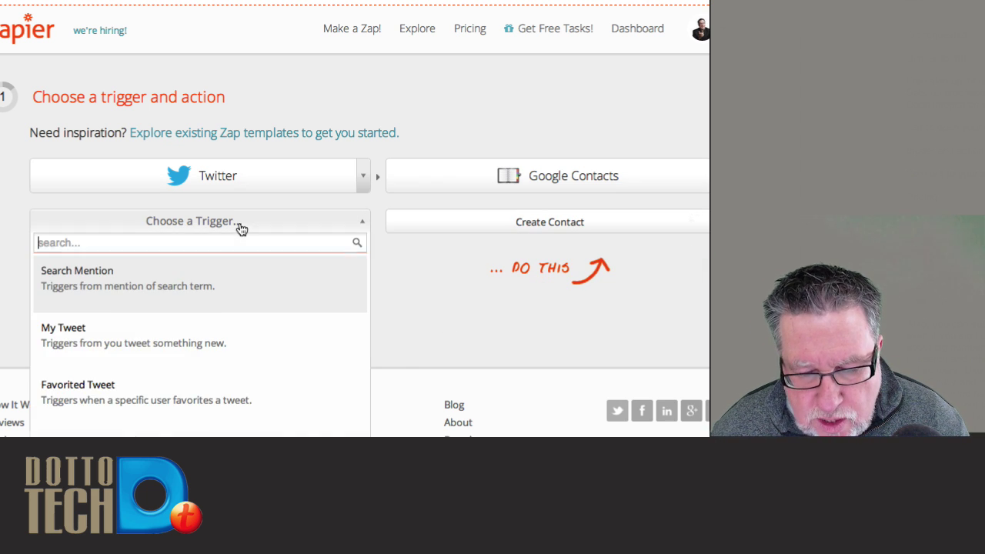
{"action": "scroll", "coordinate": [217, 435], "scroll_direction": "down", "scroll_amount": 3}
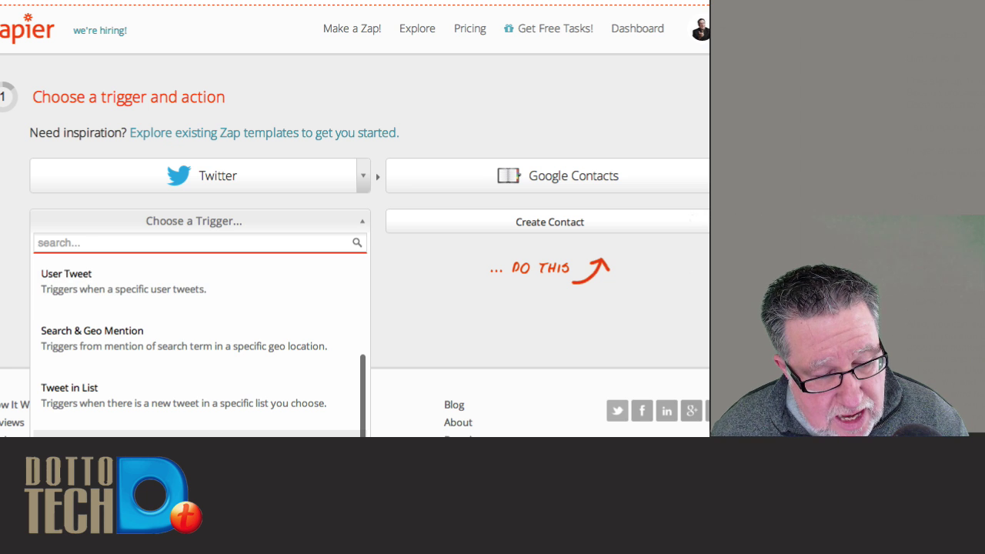
{"action": "left_click", "coordinate": [216, 435]}
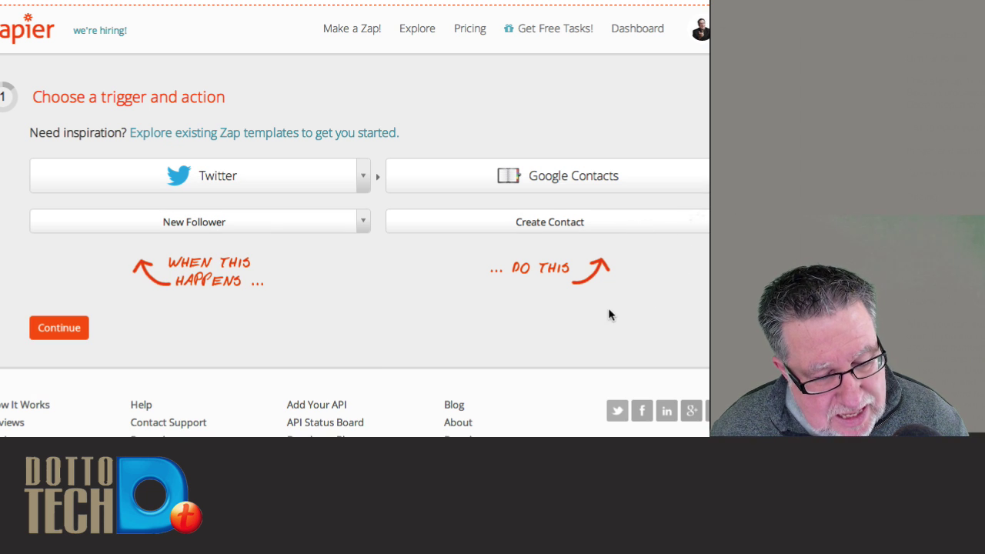
{"action": "left_click", "coordinate": [43, 326]}
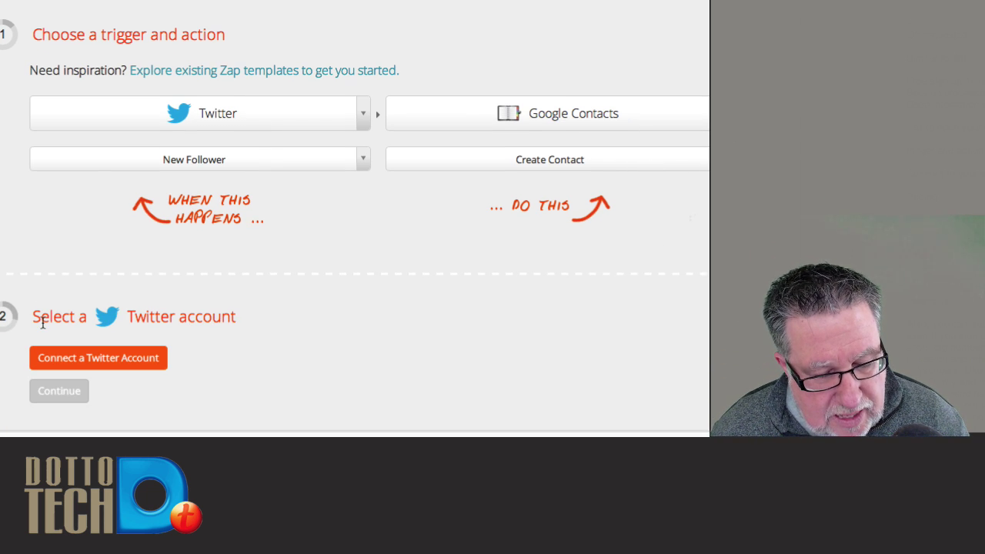
Connect a Twitter account under the suggested name, authorize Zapier to use it, and continue
{"action": "left_click", "coordinate": [150, 365]}
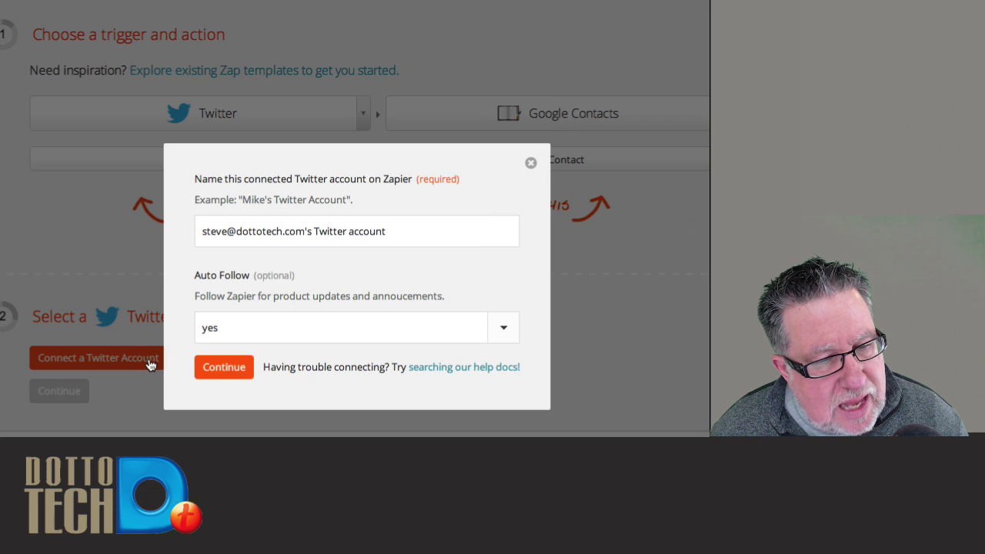
{"action": "left_click", "coordinate": [228, 368]}
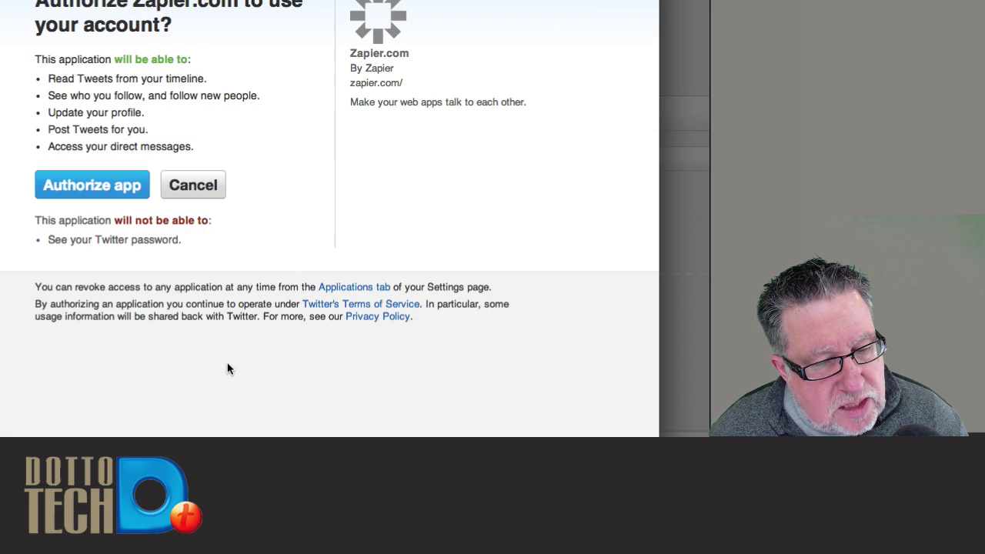
{"action": "left_click", "coordinate": [116, 191]}
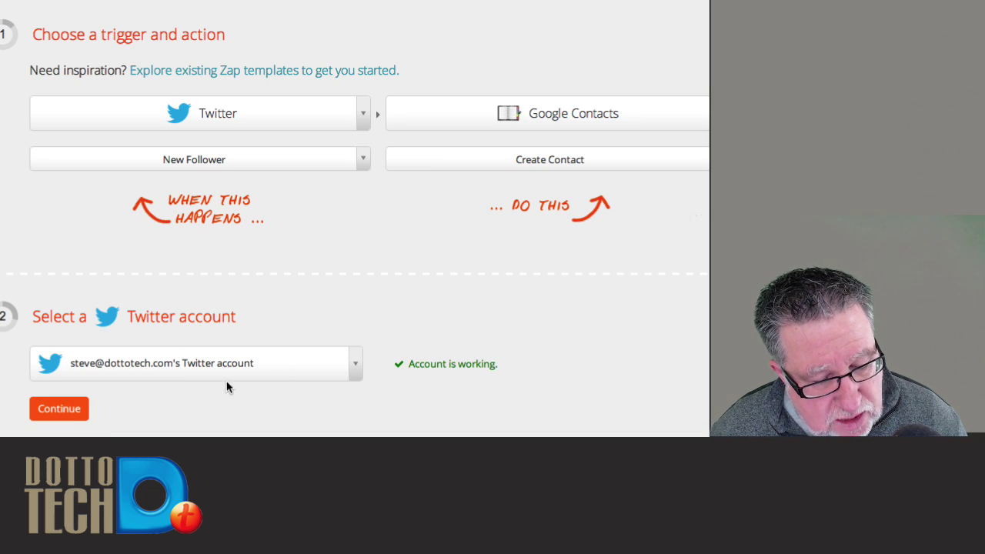
{"action": "left_click", "coordinate": [66, 409]}
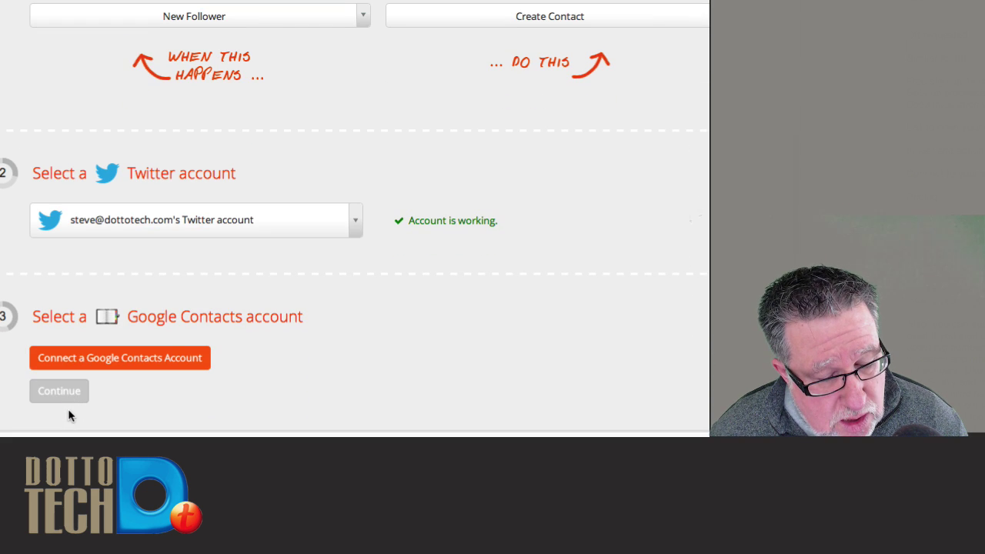
Connect a Google Contacts account under the suggested name, accept the contact management permission, and continue to the trigger filters
{"action": "left_click", "coordinate": [80, 363]}
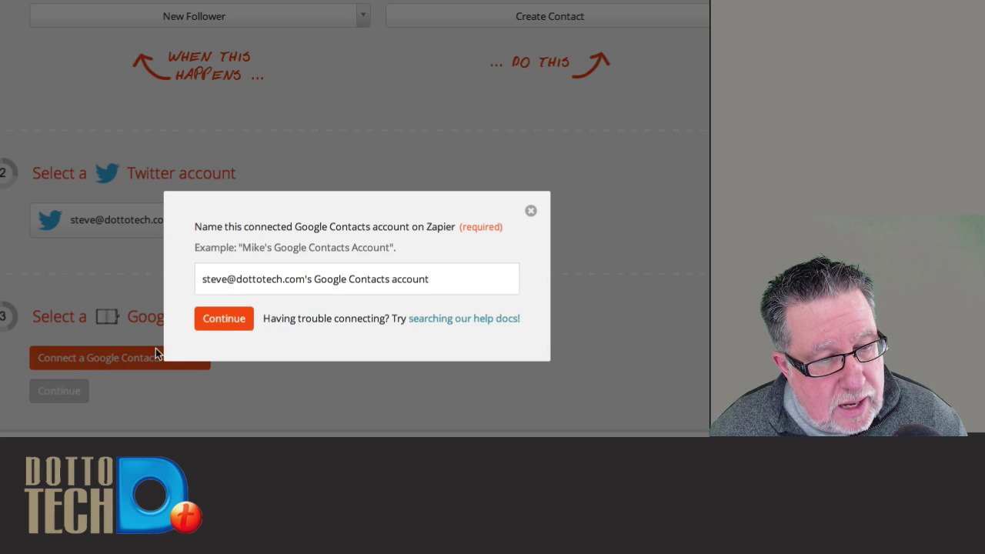
{"action": "left_click", "coordinate": [235, 323]}
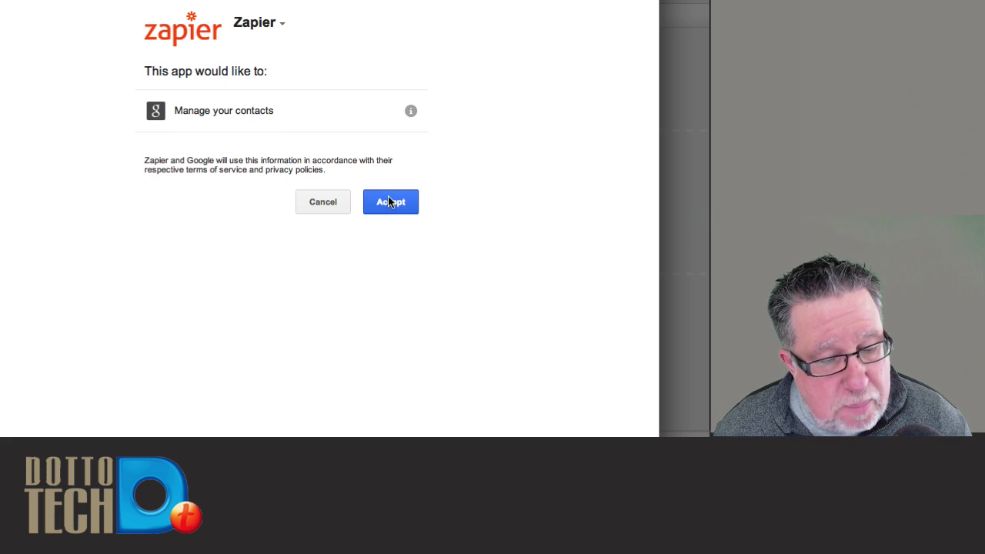
{"action": "left_click", "coordinate": [390, 201]}
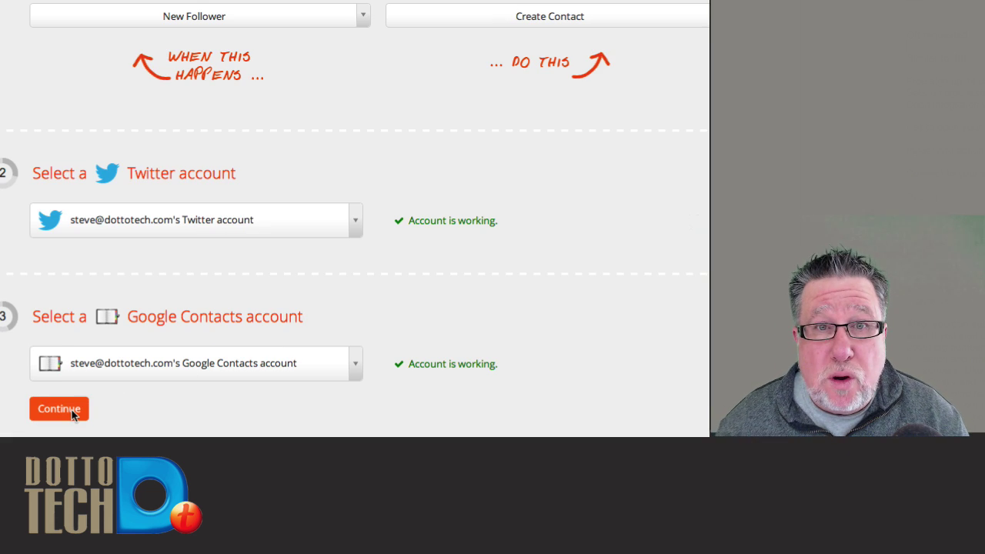
{"action": "left_click", "coordinate": [71, 409]}
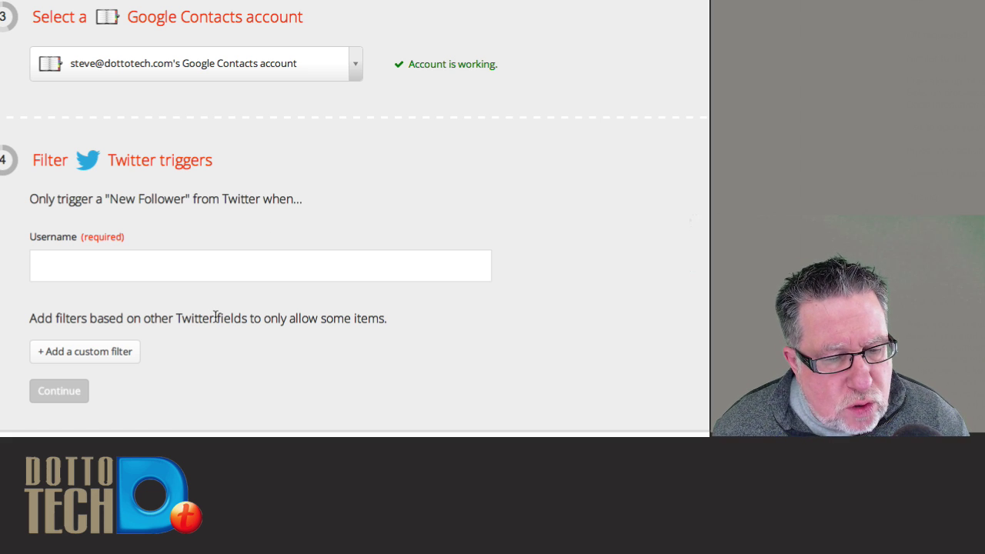
Leave the unfinished Twitter to Google Contacts Zap and return to the Dashboard
{"action": "scroll", "coordinate": [682, 385], "scroll_direction": "up", "scroll_amount": 10}
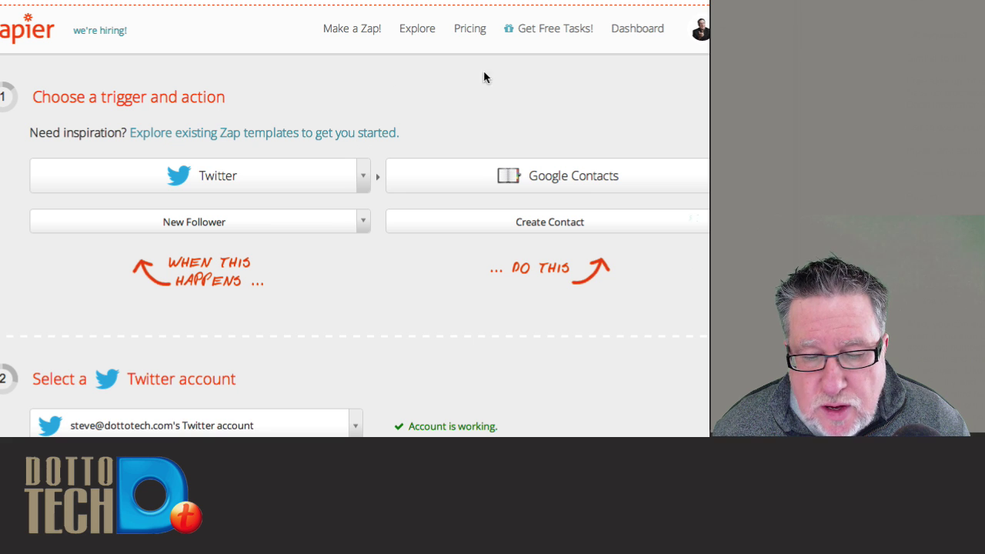
{"action": "left_click", "coordinate": [633, 30]}
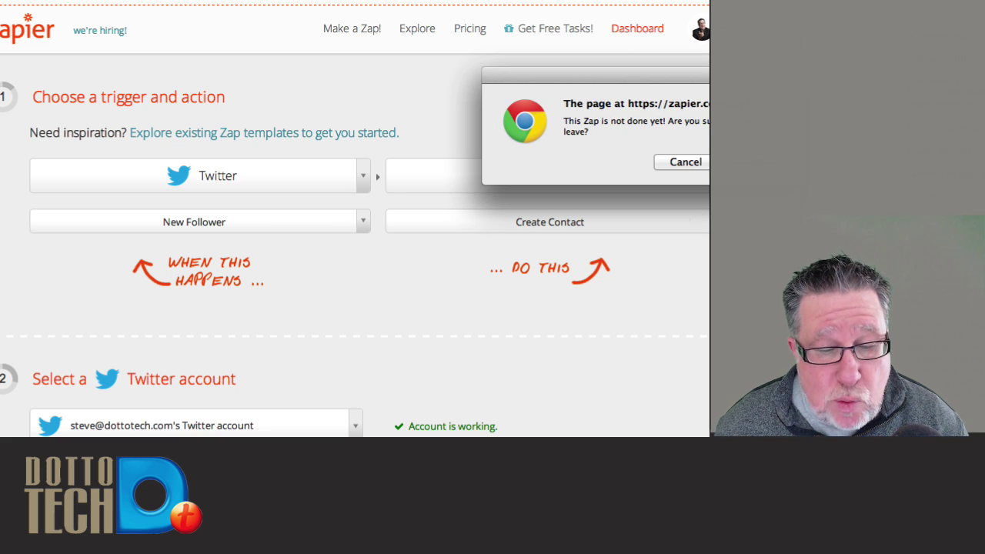
{"action": "left_click", "coordinate": [750, 162]}
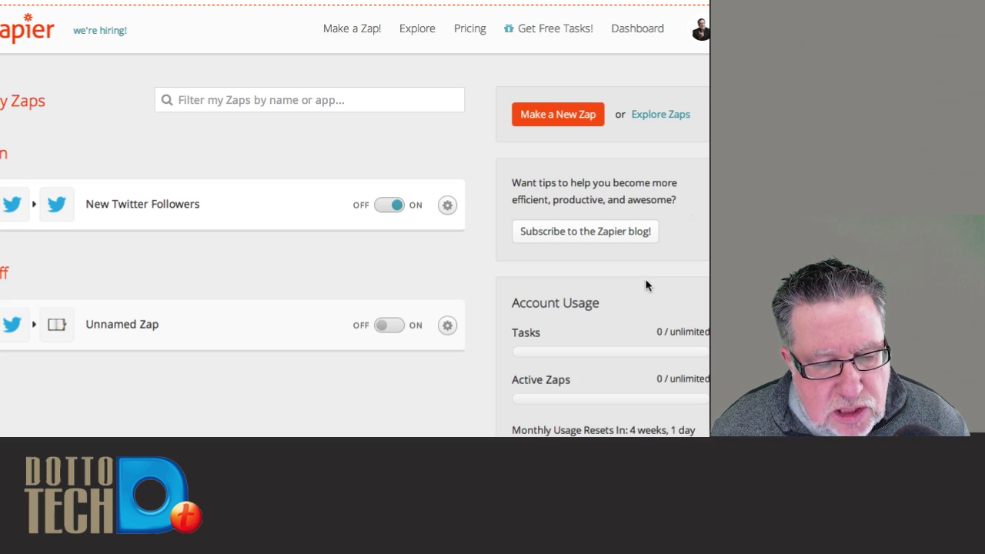
Review the pricing plans, comparing price, premium services, monthly tasks and Zaps, and check the trial terms
{"action": "left_click", "coordinate": [468, 35]}
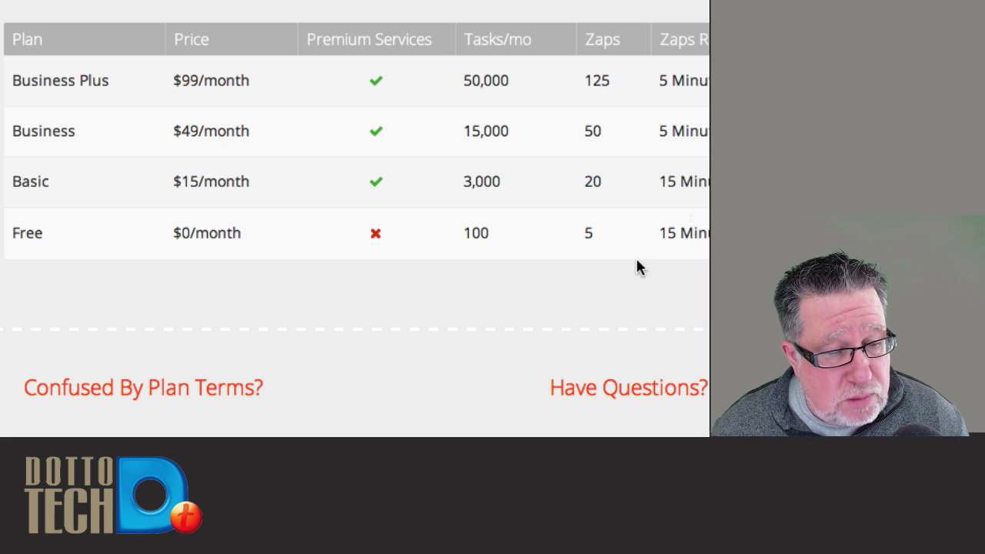
{"action": "scroll", "coordinate": [485, 381], "scroll_direction": "up", "scroll_amount": 5}
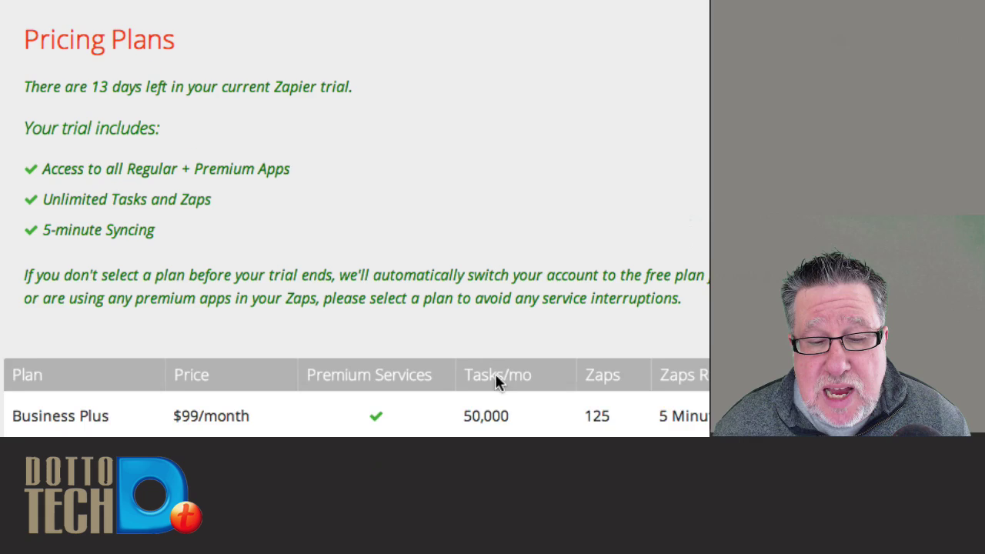